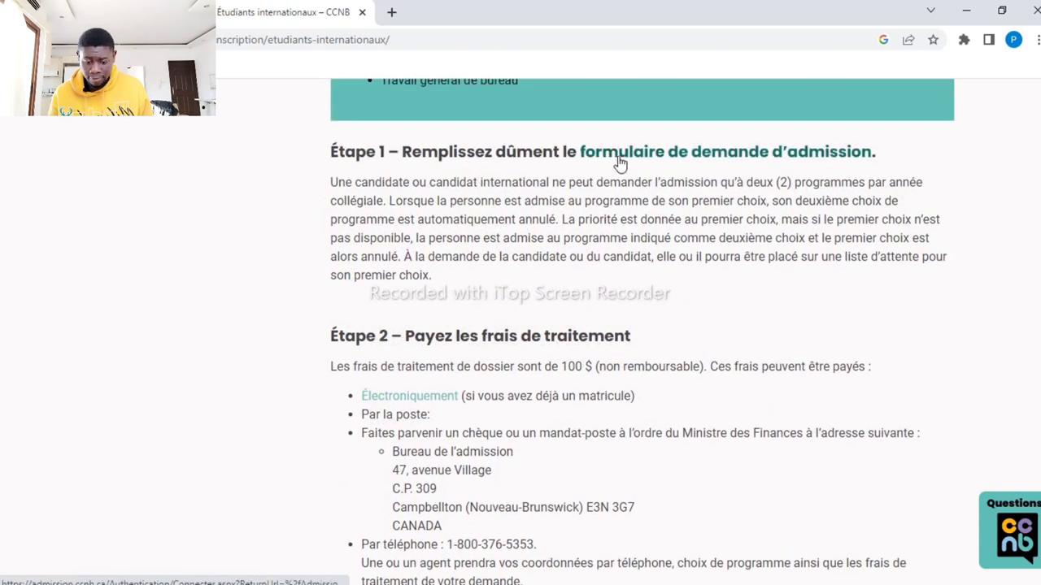
scroll(618, 161, down, 2)
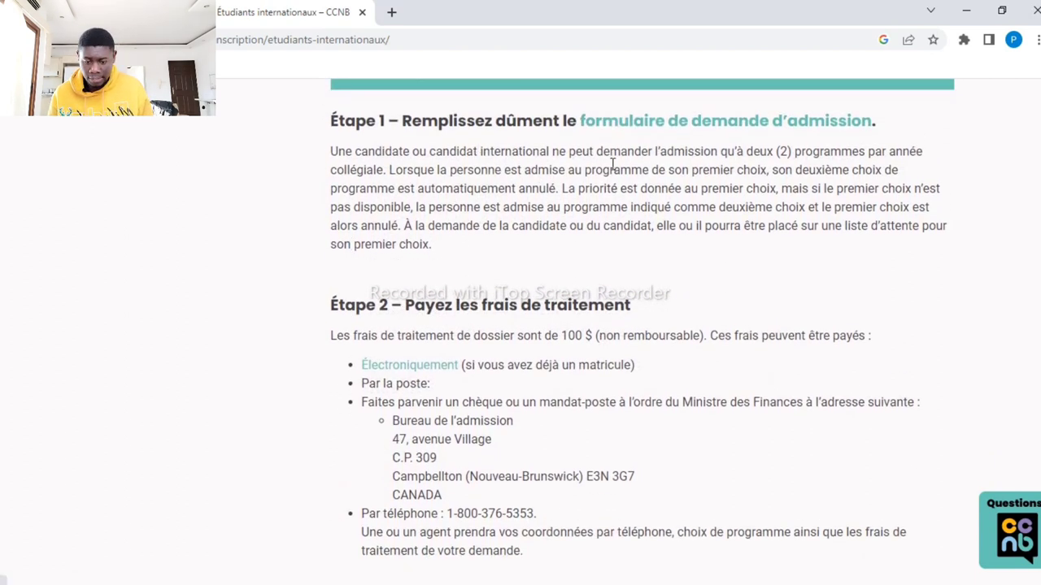
scroll(612, 164, down, 10)
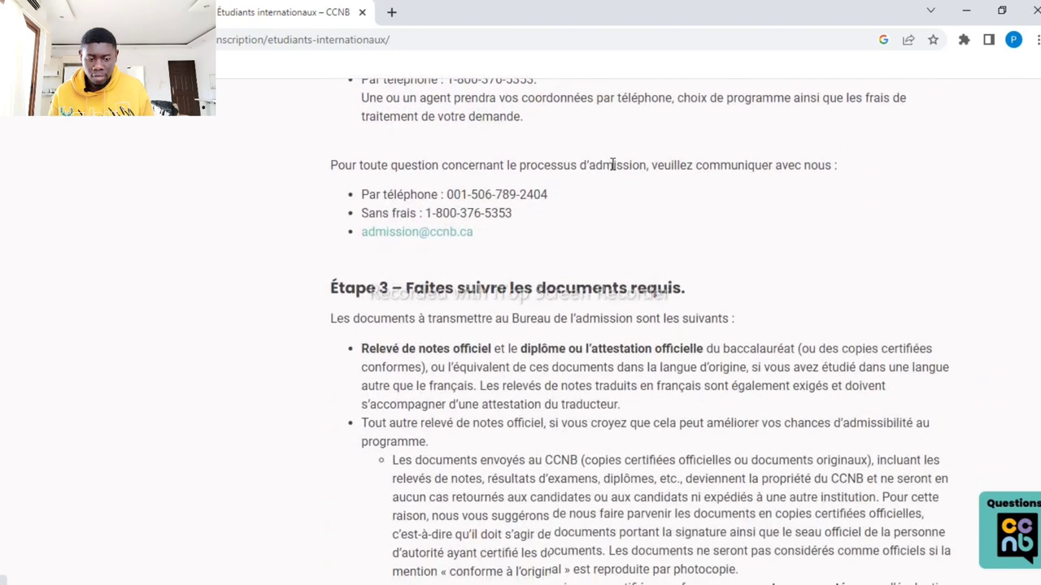
scroll(614, 171, down, 6)
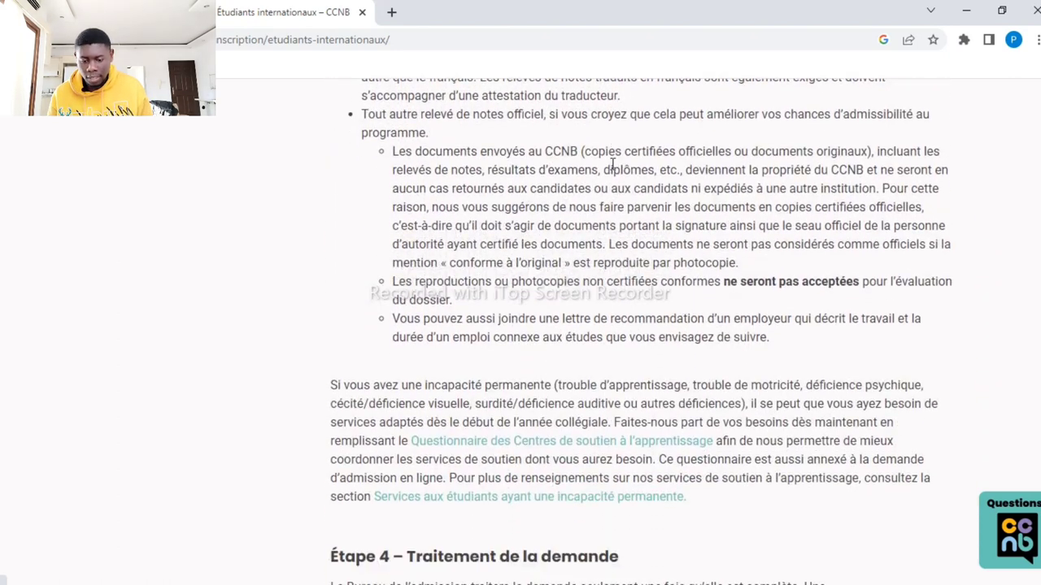
scroll(612, 164, down, 9)
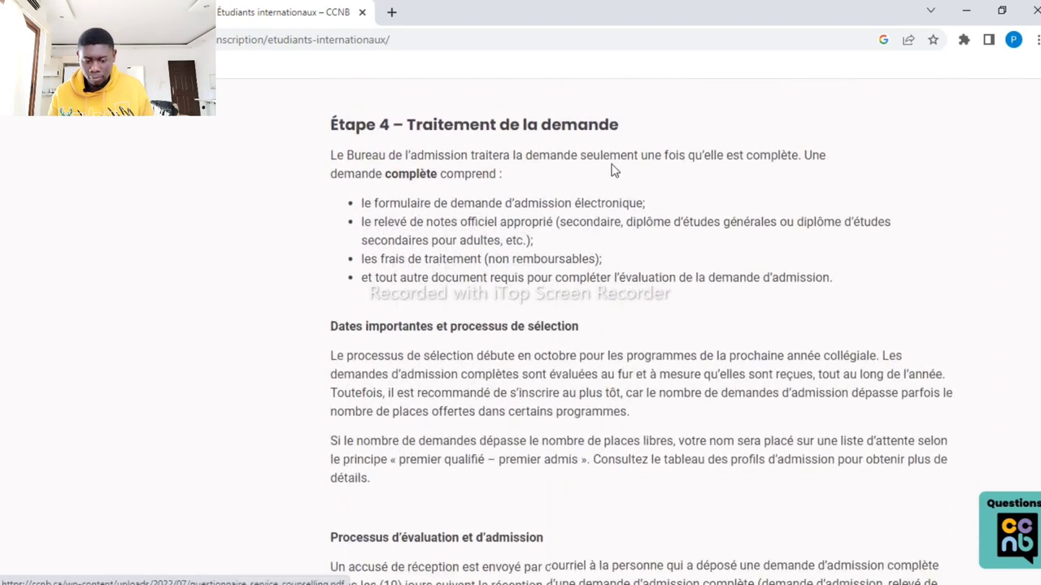
scroll(612, 164, down, 14)
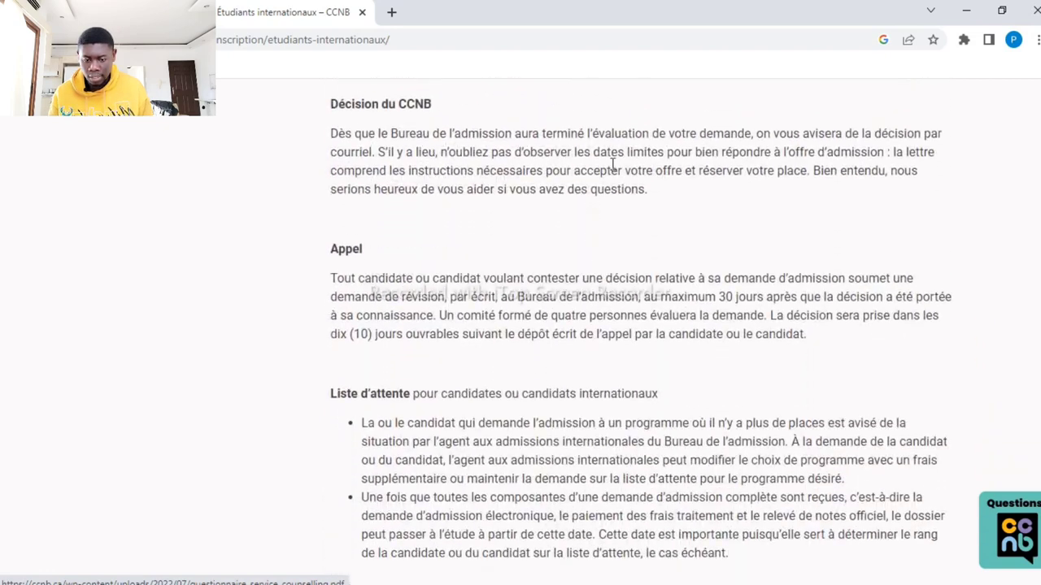
scroll(614, 171, down, 10)
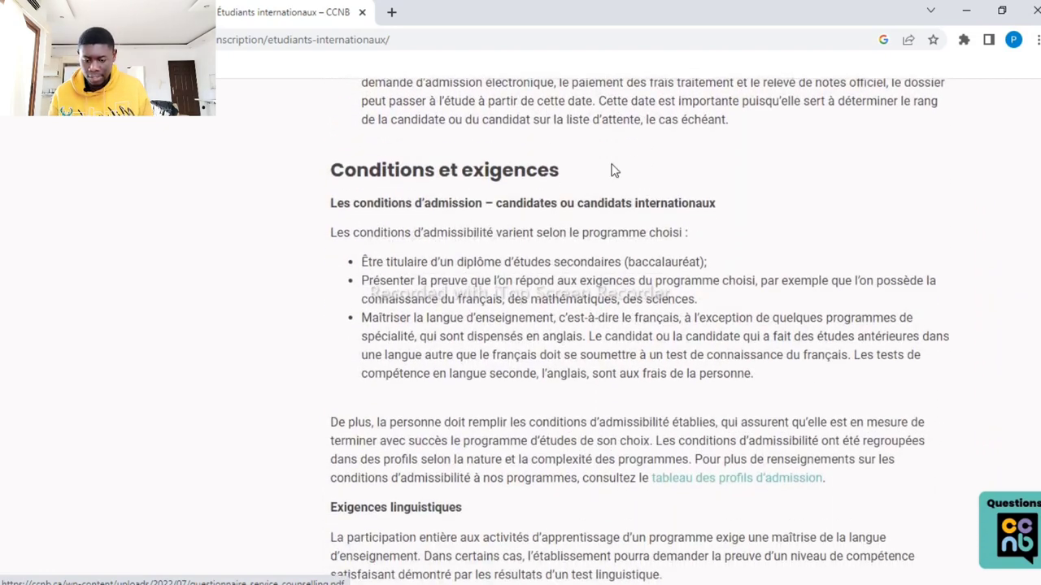
scroll(613, 163, down, 13)
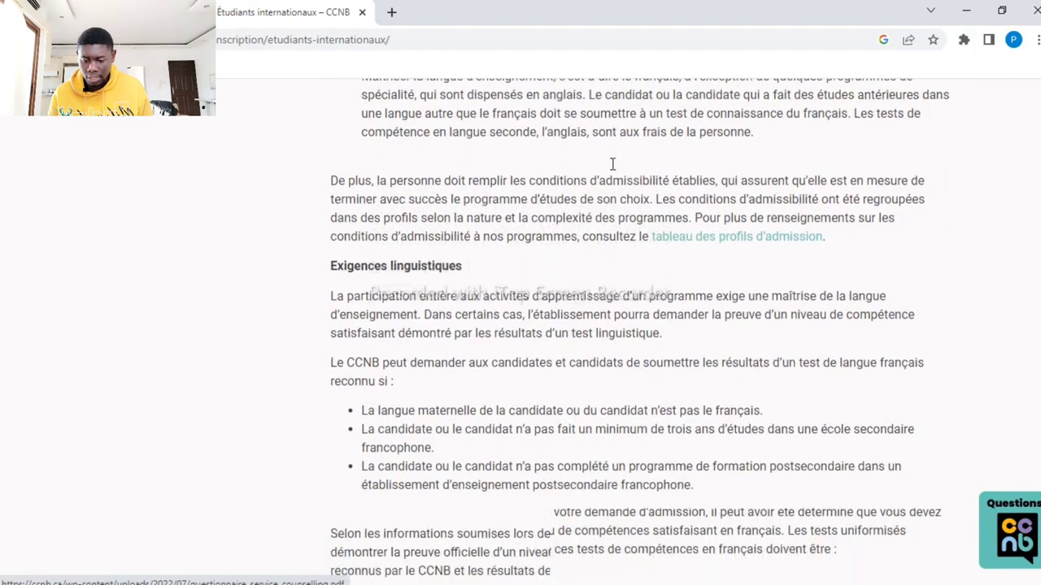
scroll(612, 163, down, 8)
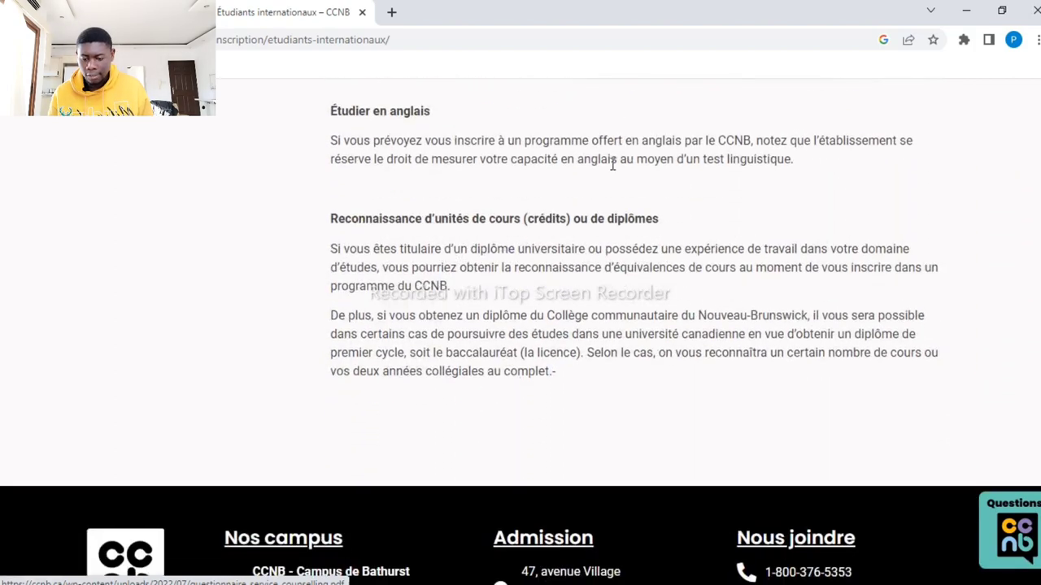
scroll(614, 171, up, 20)
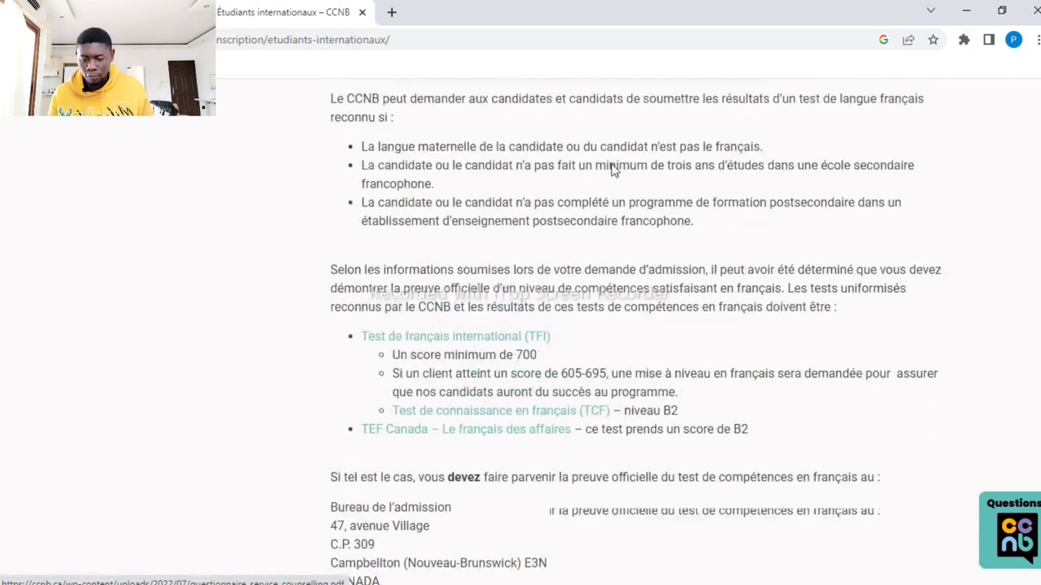
scroll(614, 171, up, 20)
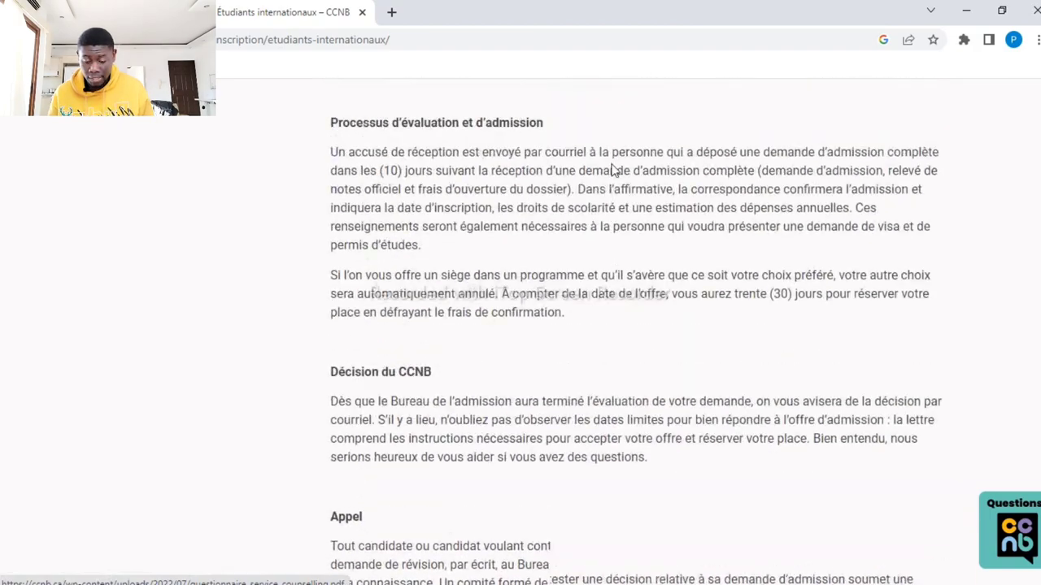
scroll(612, 163, up, 15)
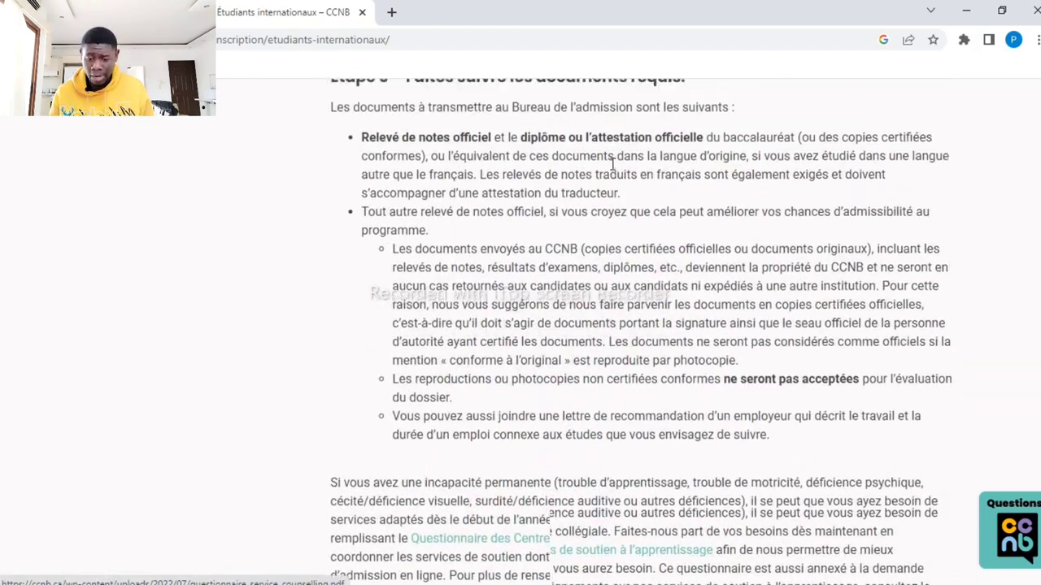
scroll(612, 171, up, 15)
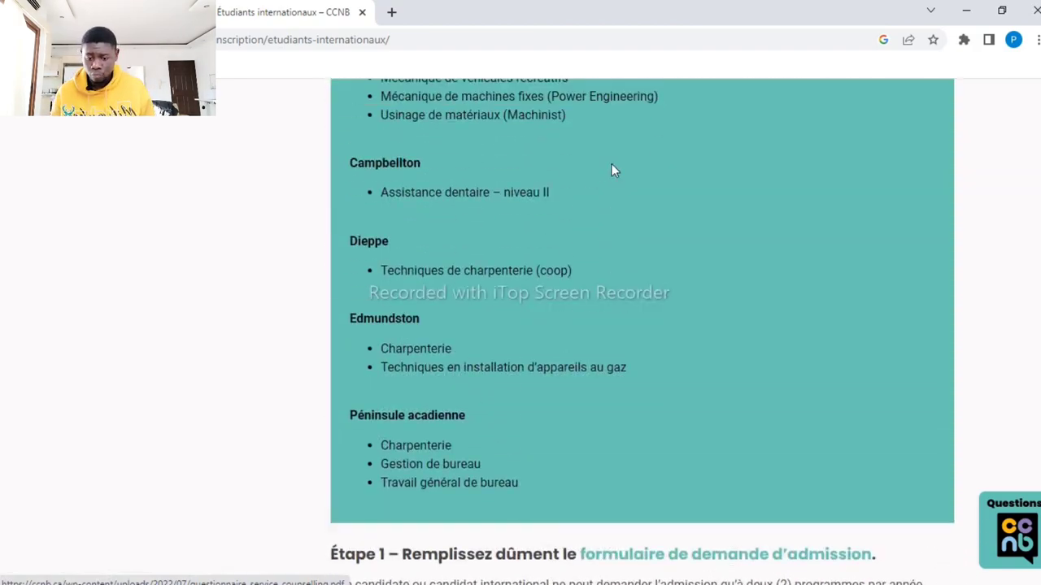
scroll(611, 164, down, 3)
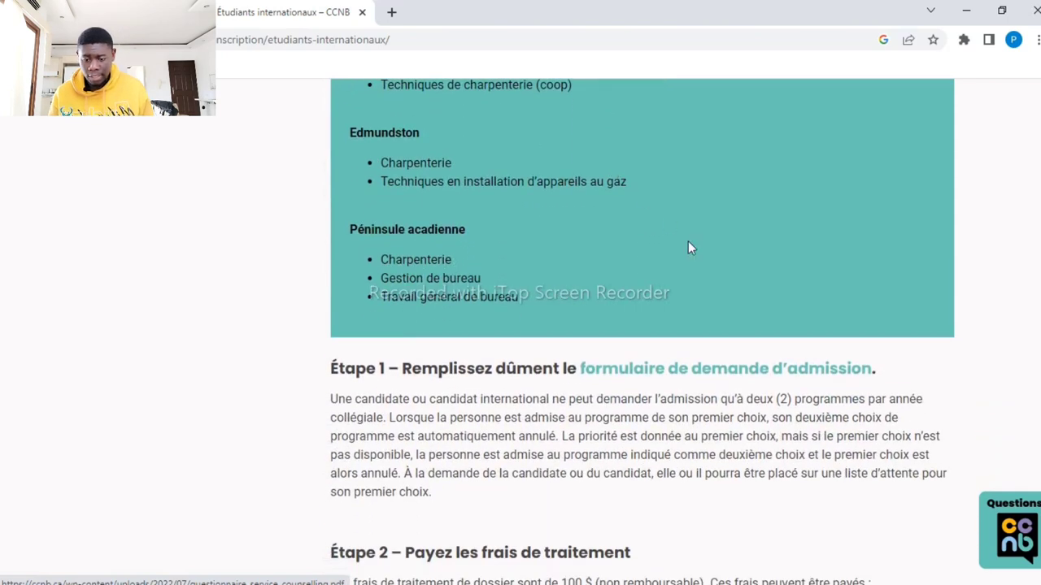
Open the admission application form, clear the prefilled login email, and start a new account
click(705, 372)
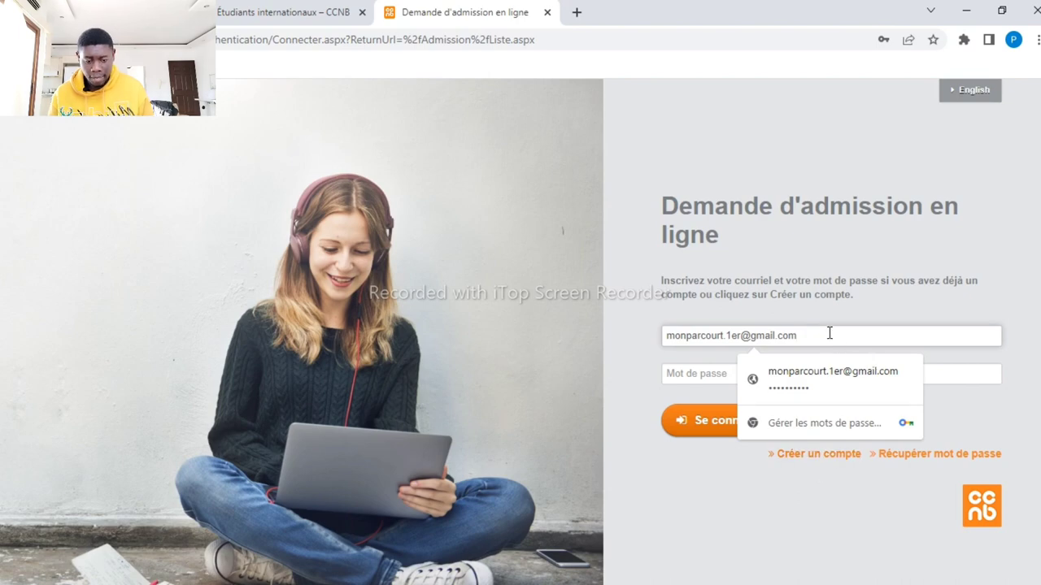
key(BackSpace)
key(BackSpace)
key(BackSpace)
key(BackSpace)
key(BackSpace)
key(BackSpace)
key(BackSpace)
key(BackSpace)
key(BackSpace)
key(BackSpace)
key(BackSpace)
key(BackSpace)
key(BackSpace)
key(BackSpace)
key(BackSpace)
key(BackSpace)
key(BackSpace)
key(BackSpace)
key(BackSpace)
key(BackSpace)
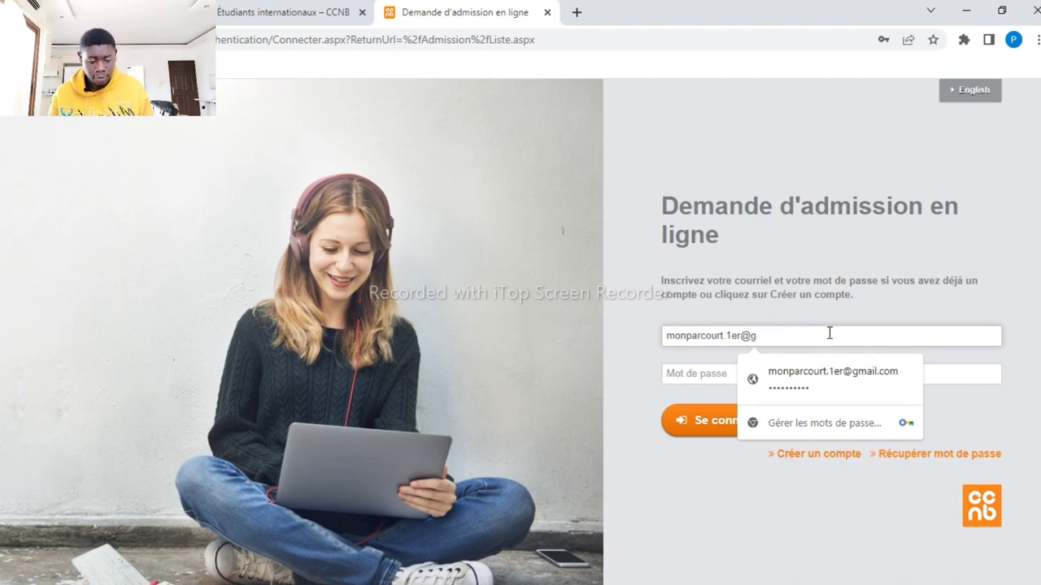
click(721, 471)
click(809, 457)
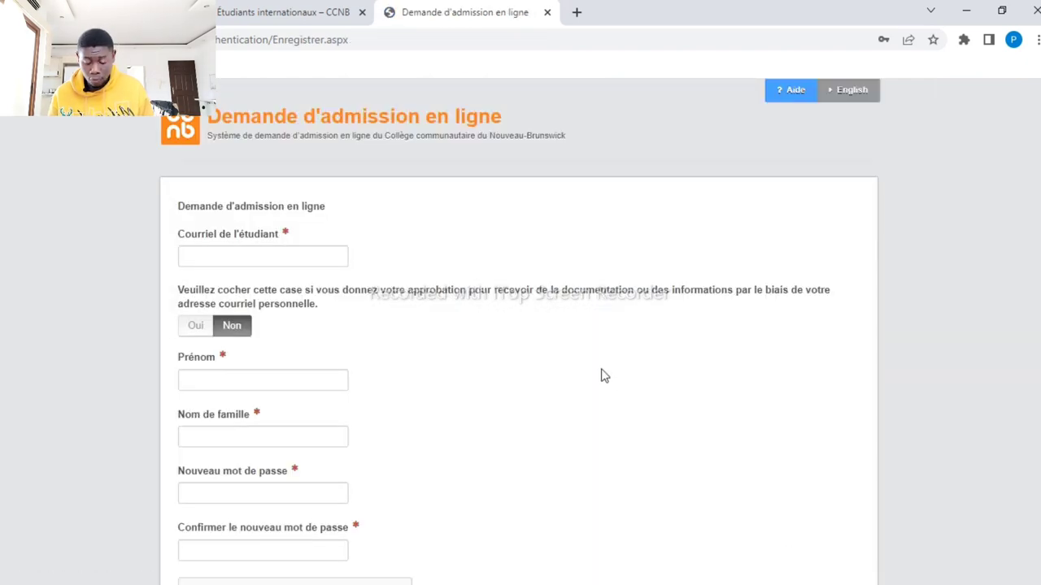
Fill in the saved student email, accept personal-email information, and enter first and family names
click(266, 256)
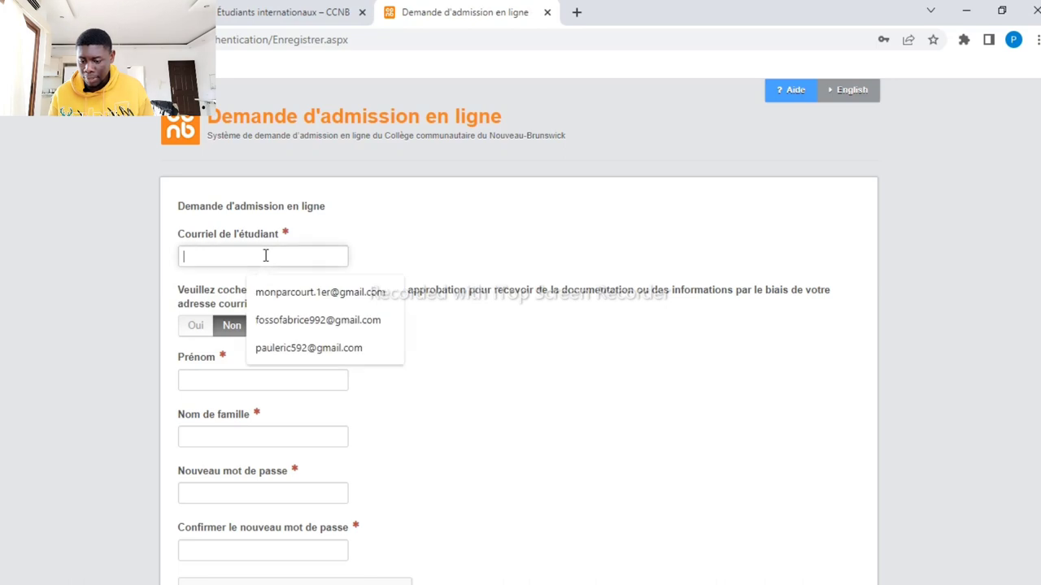
click(280, 294)
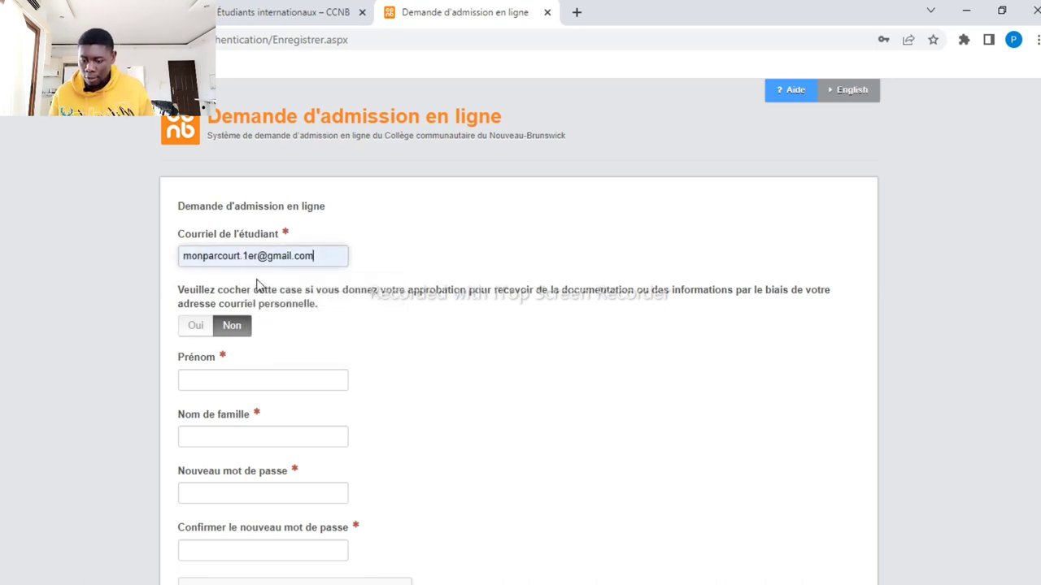
click(198, 326)
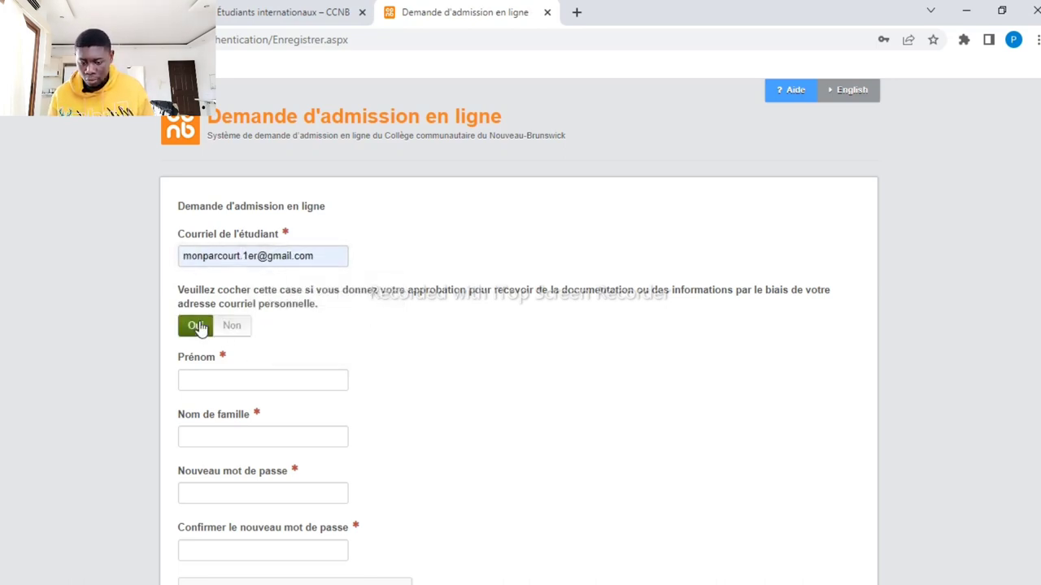
click(228, 377)
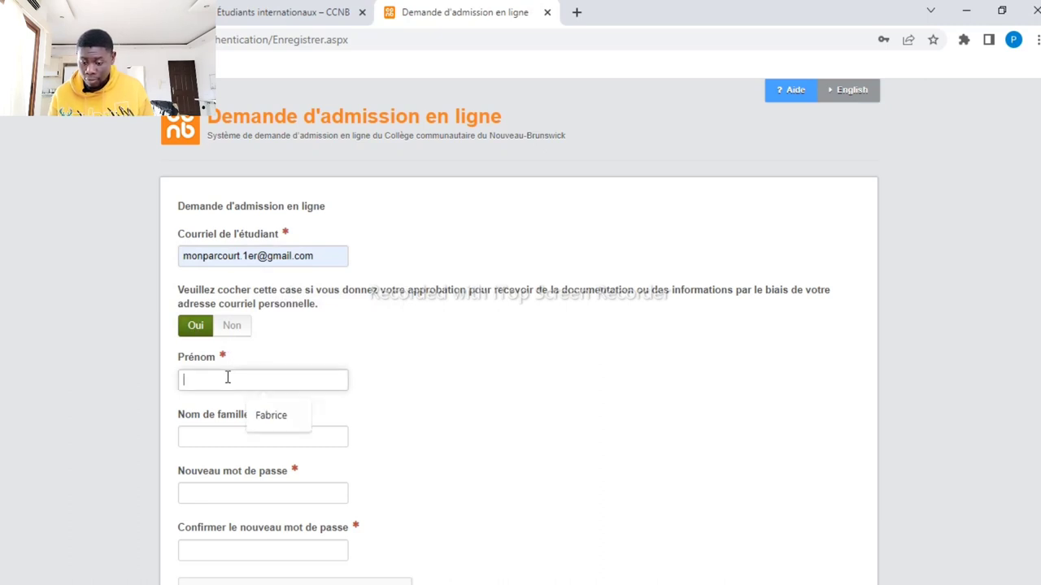
click(271, 415)
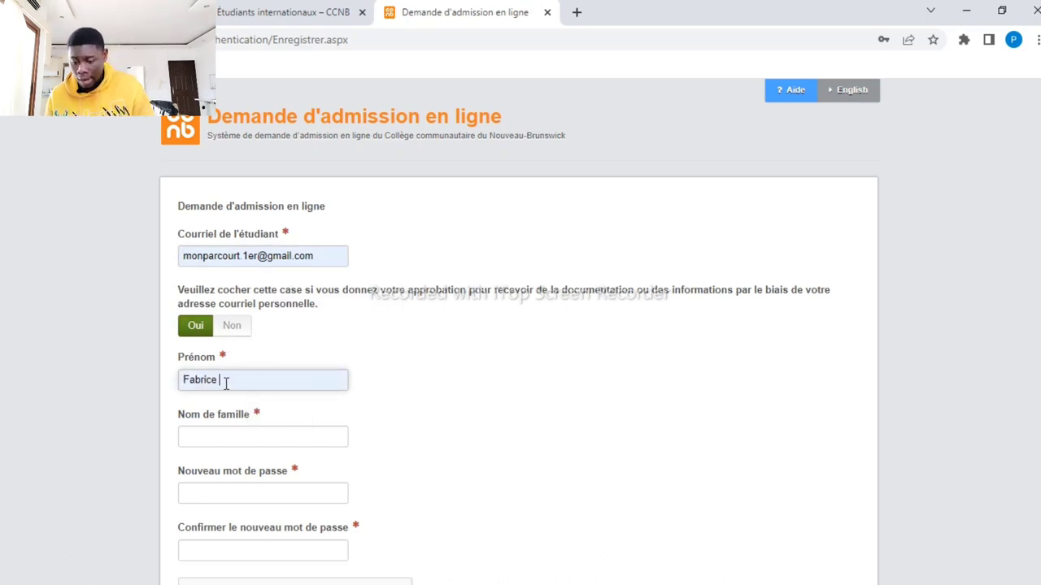
click(220, 437)
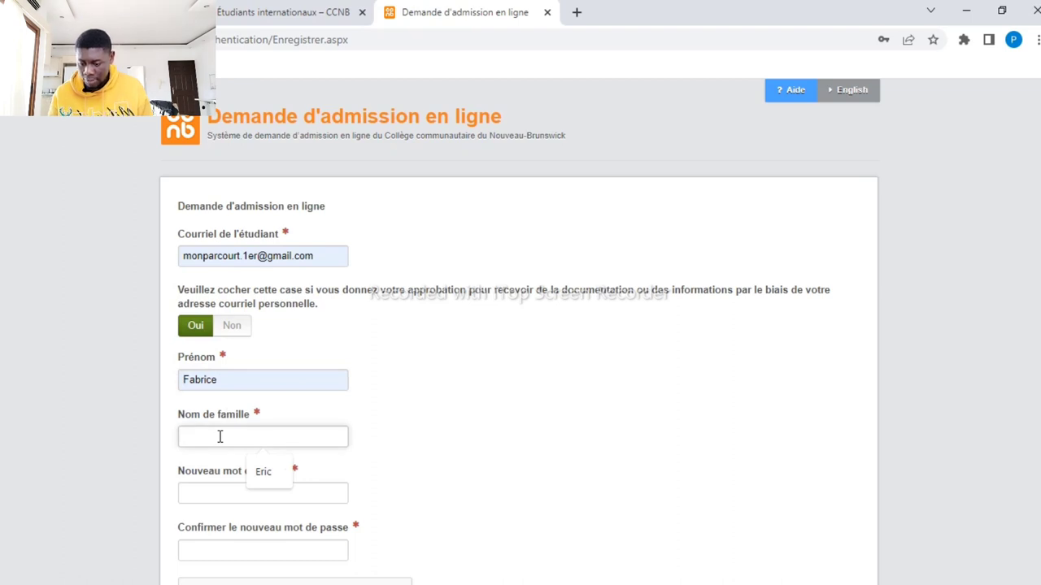
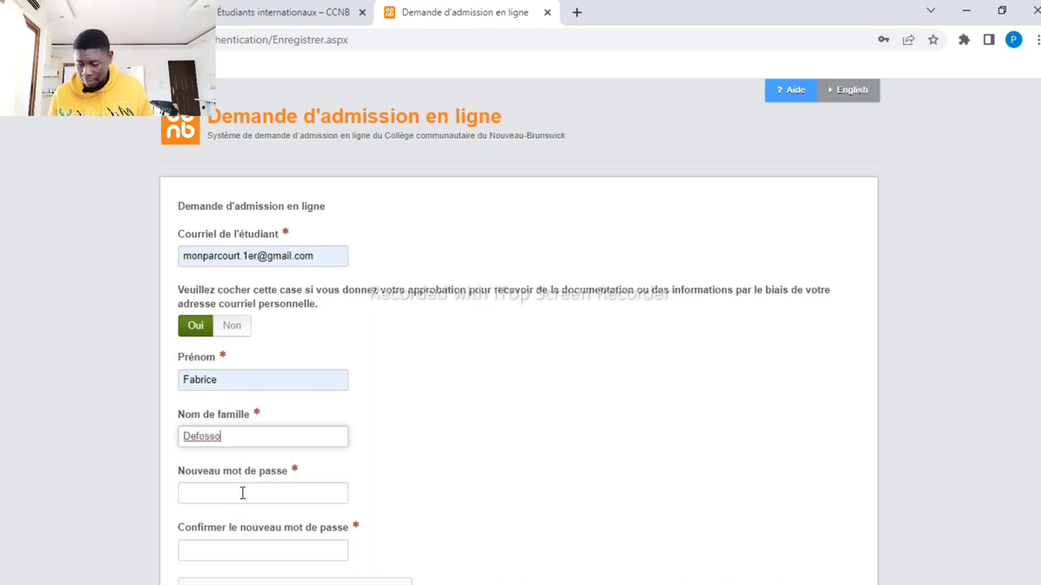
Enter the new password from saved credentials and retype it in the confirmation field
click(243, 493)
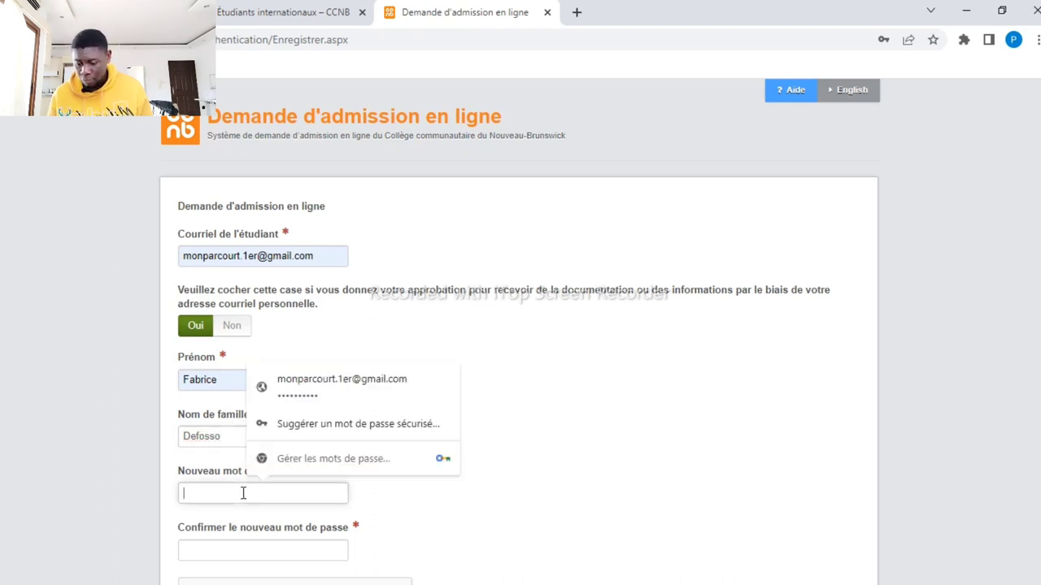
click(309, 394)
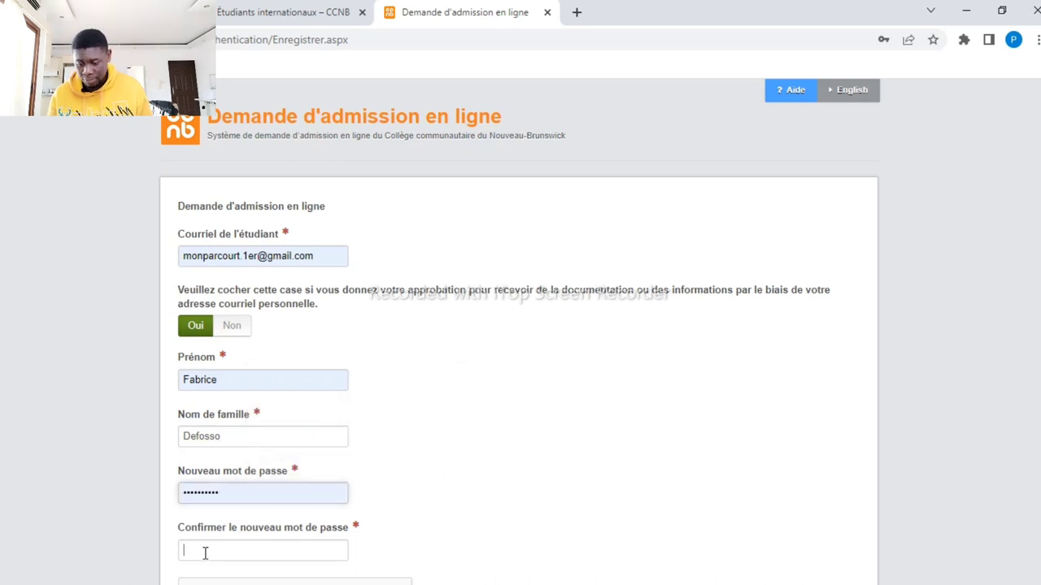
click(219, 492)
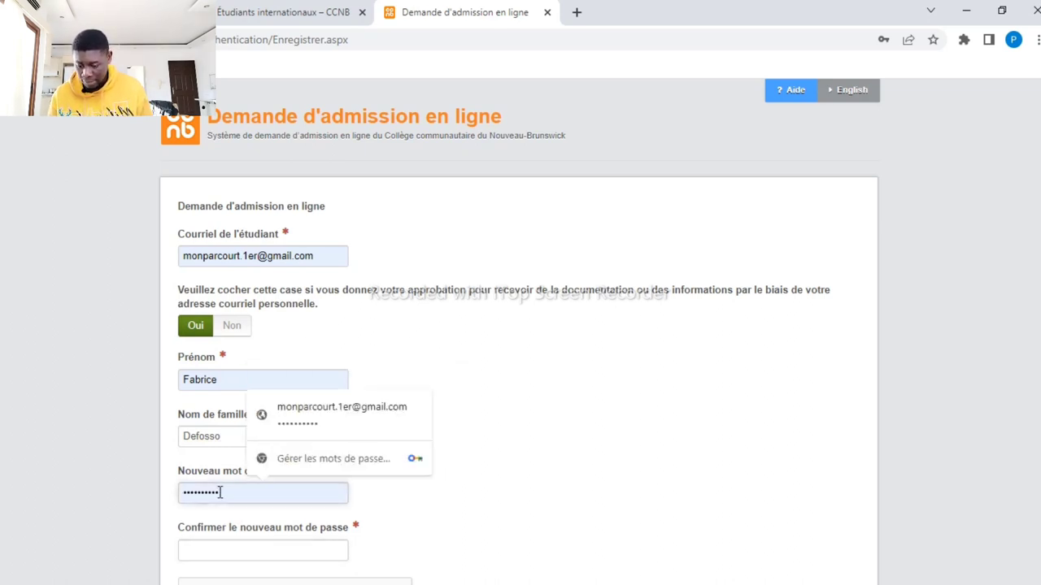
drag(220, 493, 186, 492)
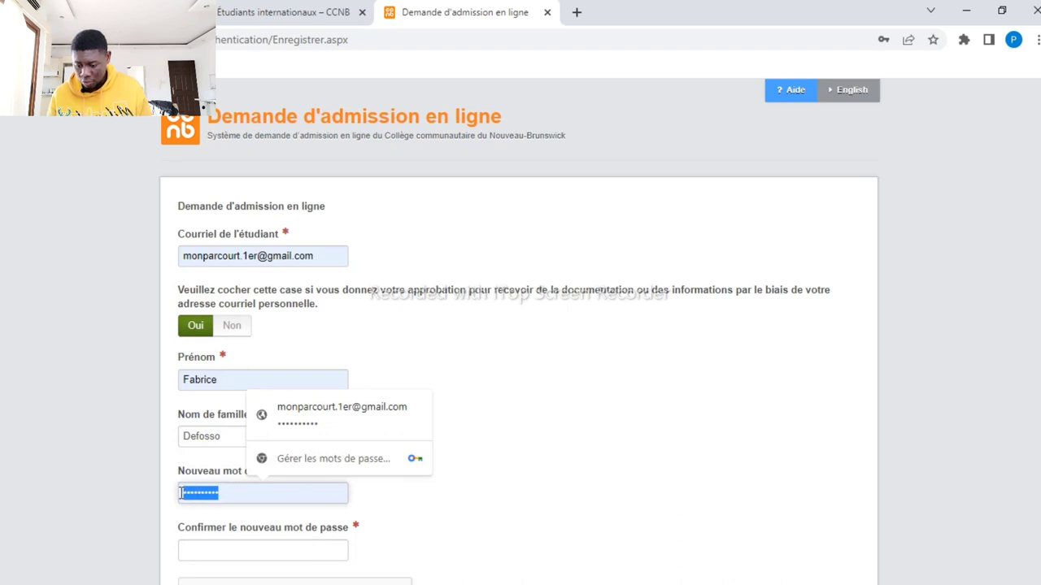
click(220, 551)
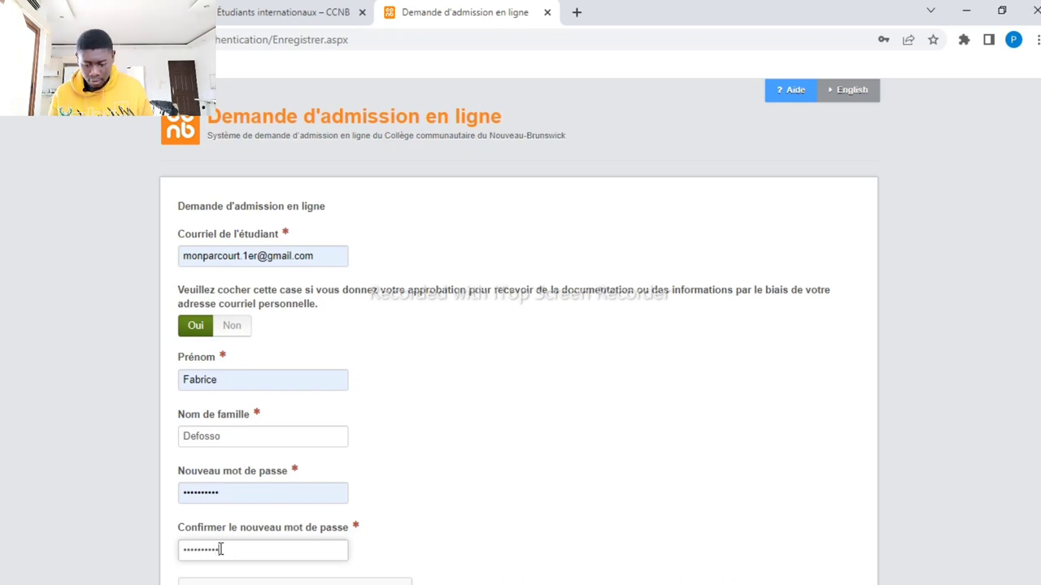
click(418, 554)
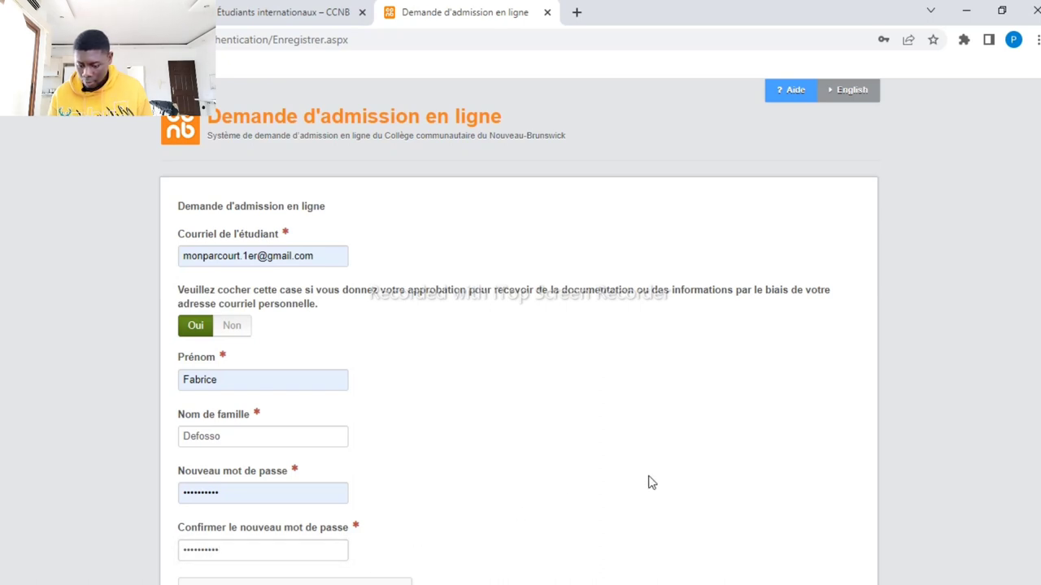
Pass the reCAPTCHA check and submit the account registration
scroll(648, 482, down, 2)
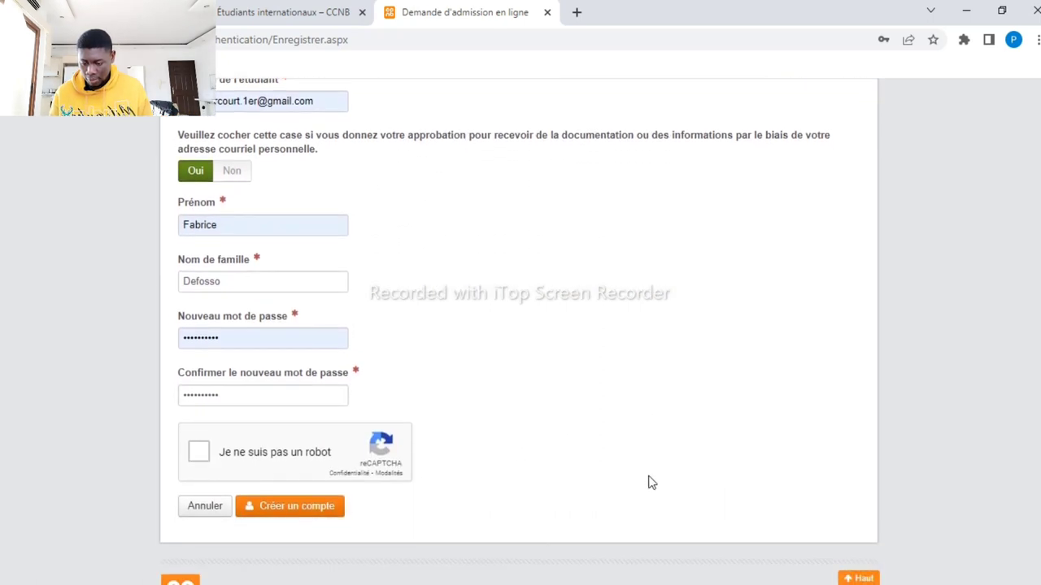
click(201, 454)
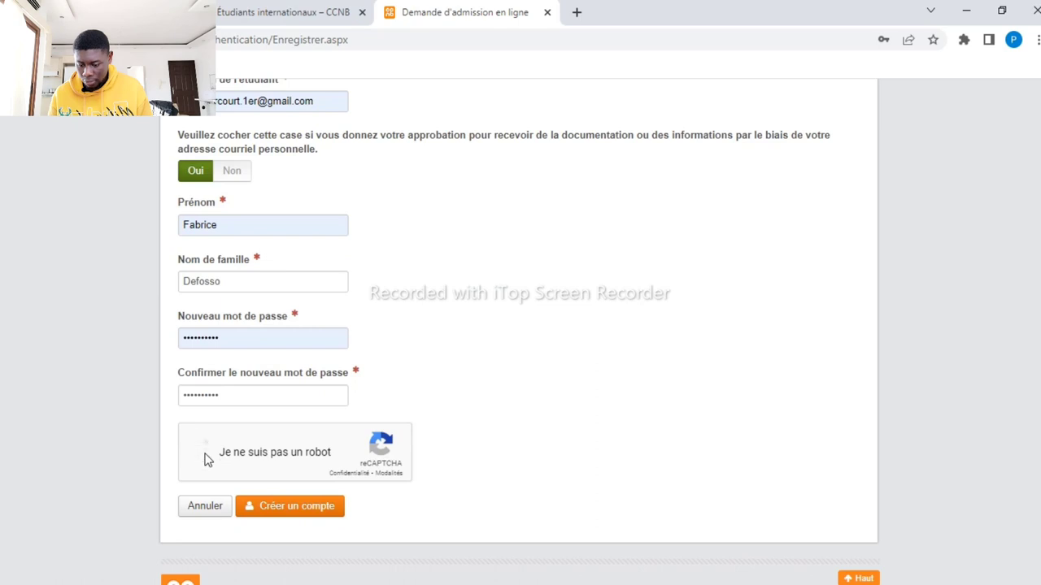
click(278, 508)
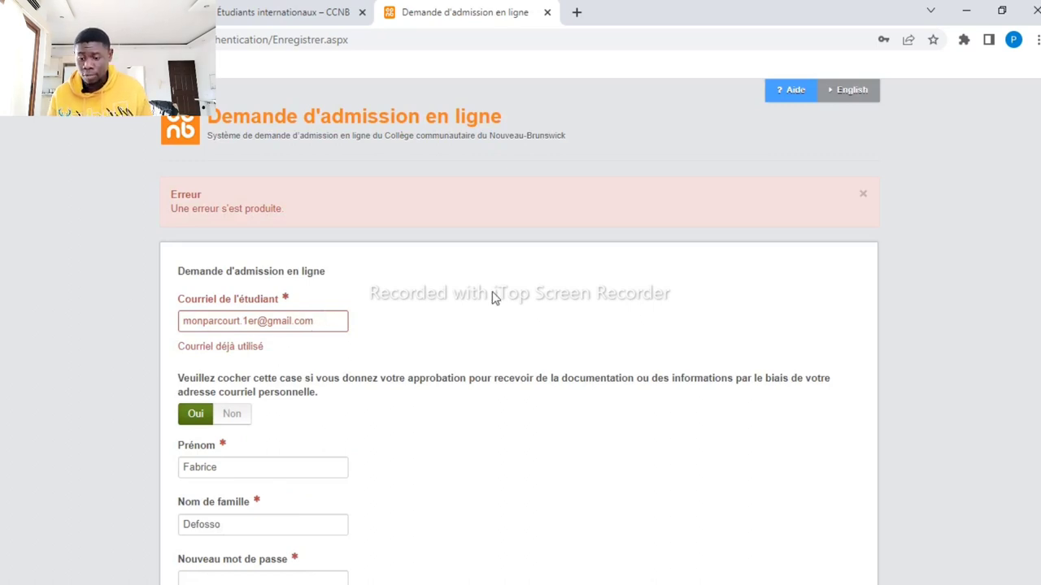
Go back to the login page and sign in with the saved credentials
key(alt+Left)
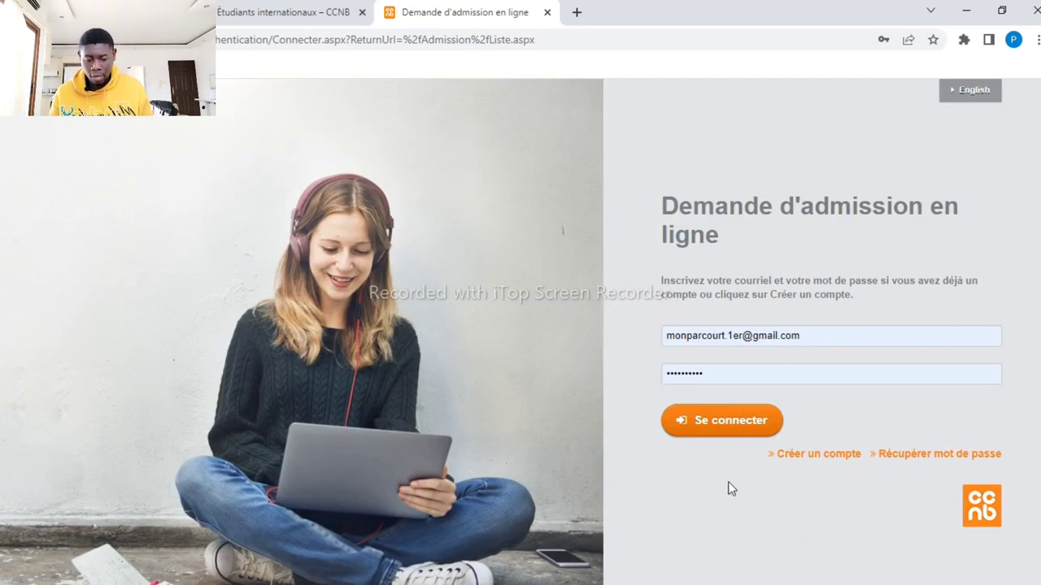
click(728, 421)
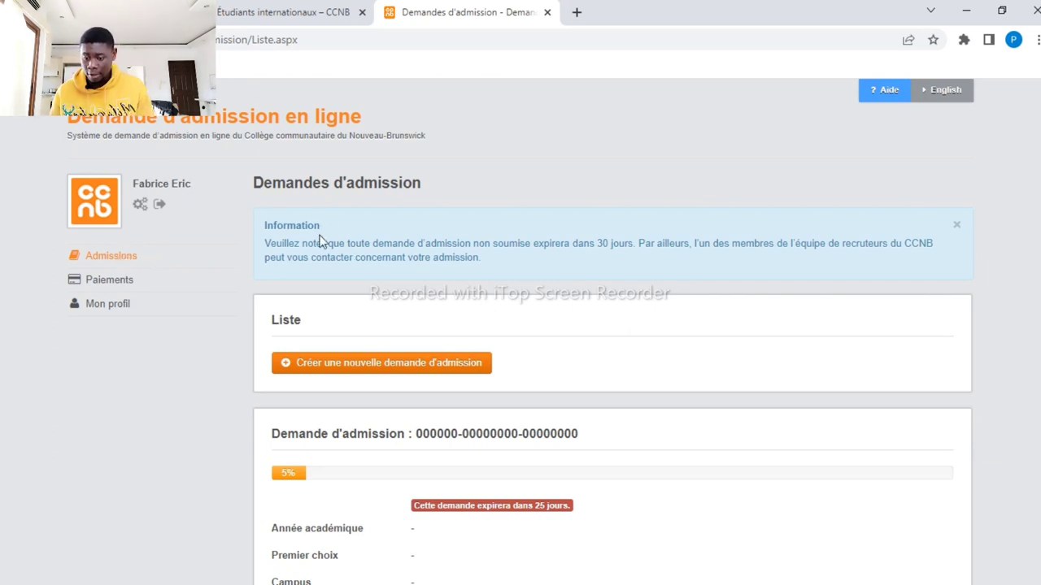
Create a new admission application and begin it after reading the Directives
click(384, 363)
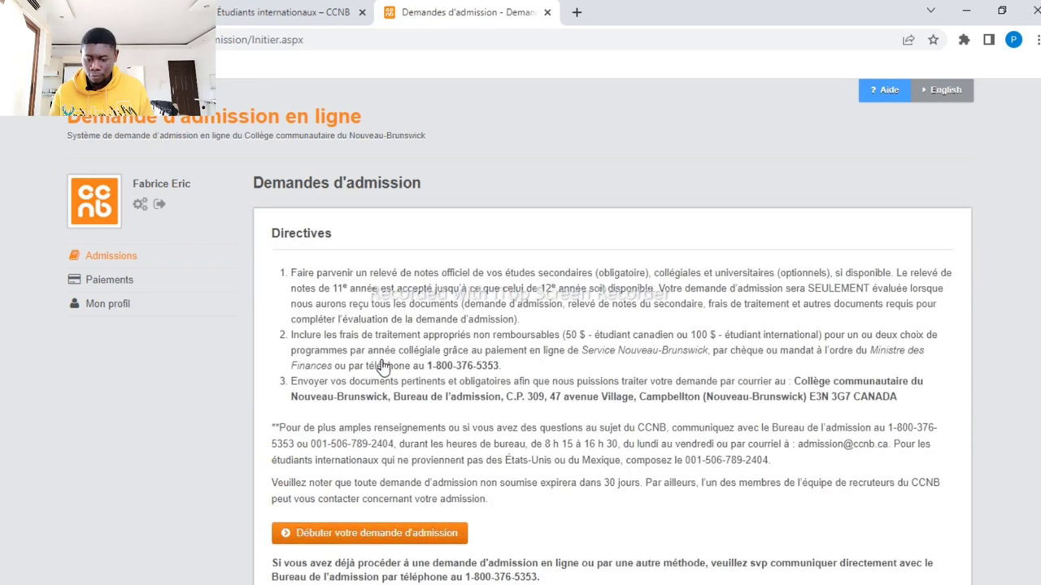
scroll(575, 366, down, 1)
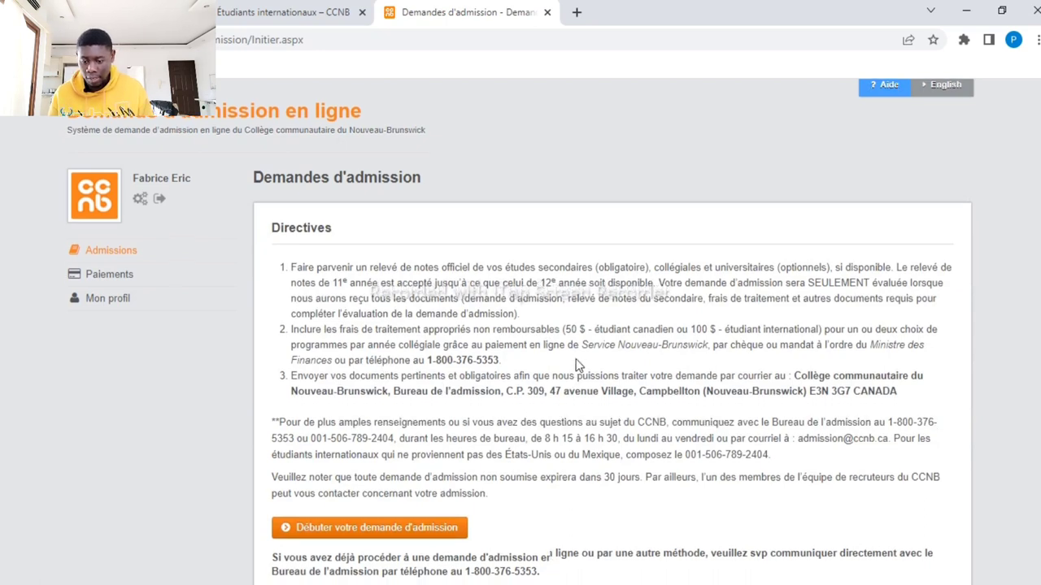
scroll(576, 366, down, 2)
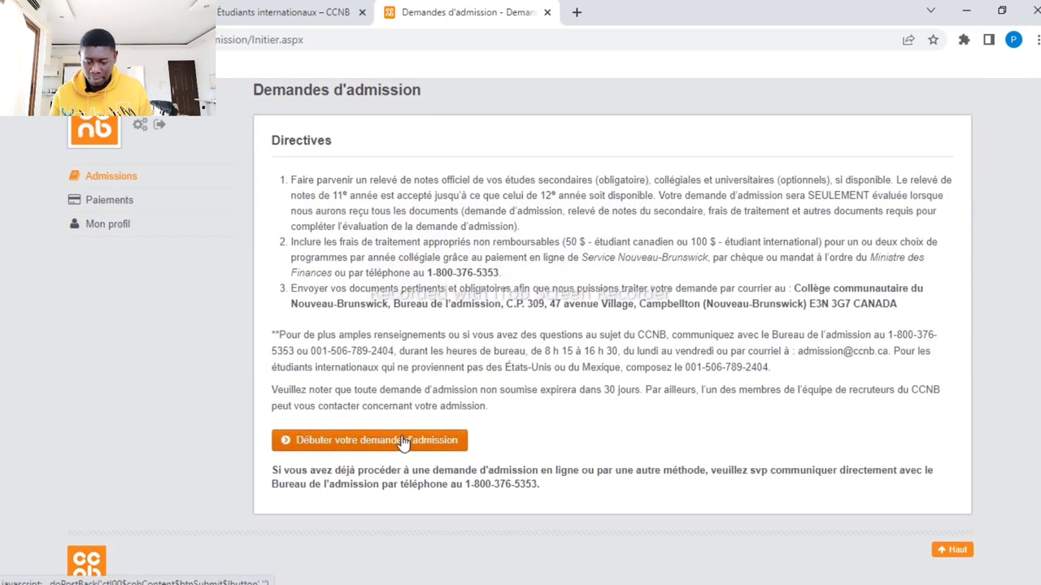
click(402, 440)
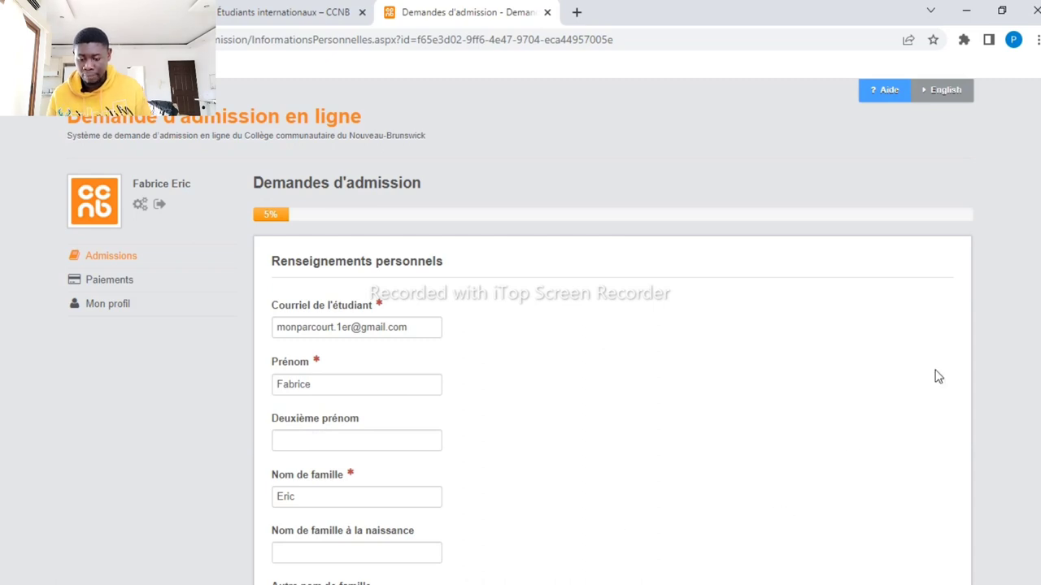
Set the sex to Masculin
scroll(610, 341, down, 2)
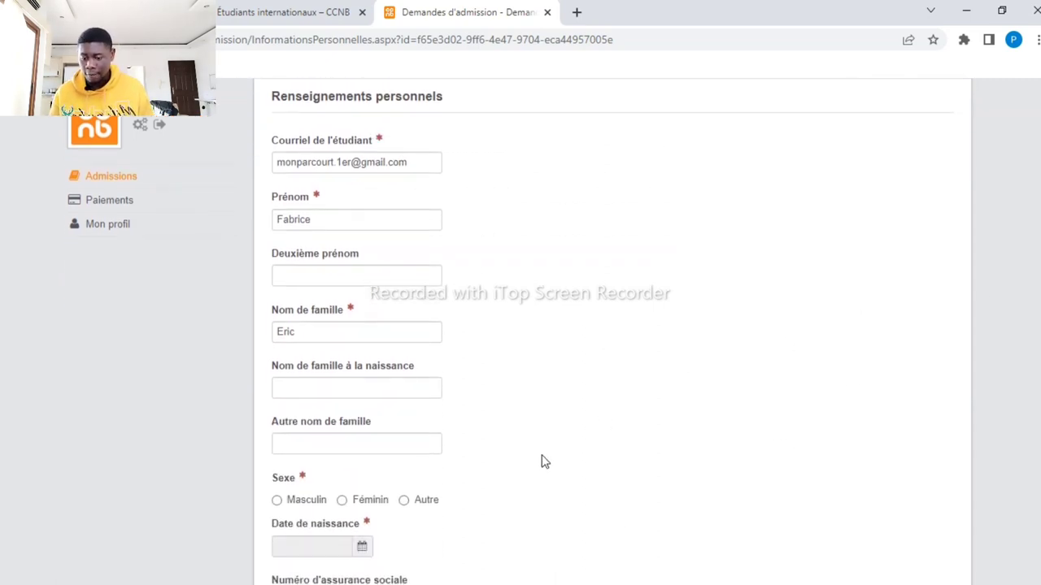
click(277, 501)
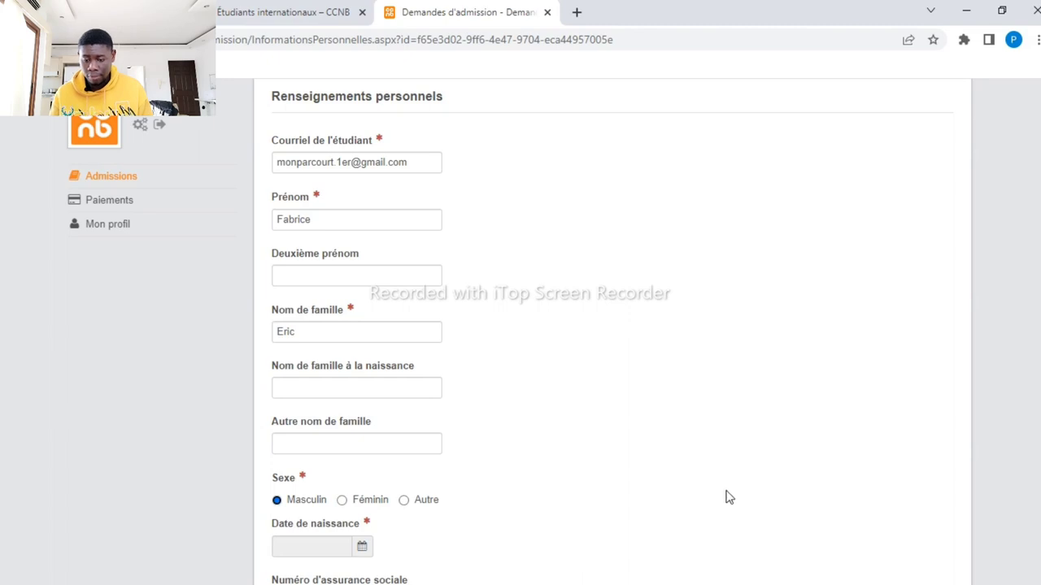
scroll(730, 498, down, 4)
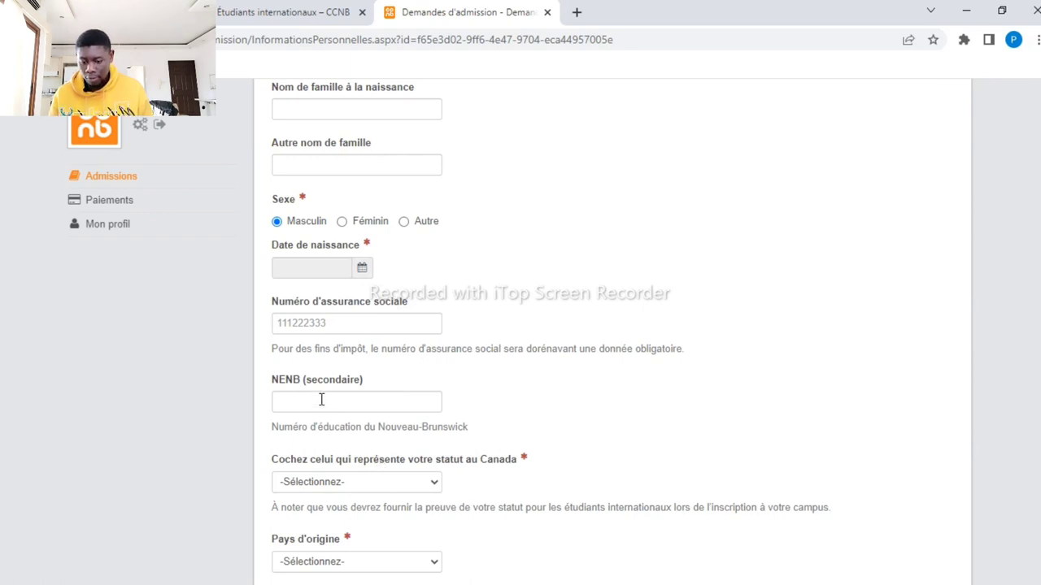
Set the date of birth to 2023-02-08 in the calendar
click(329, 322)
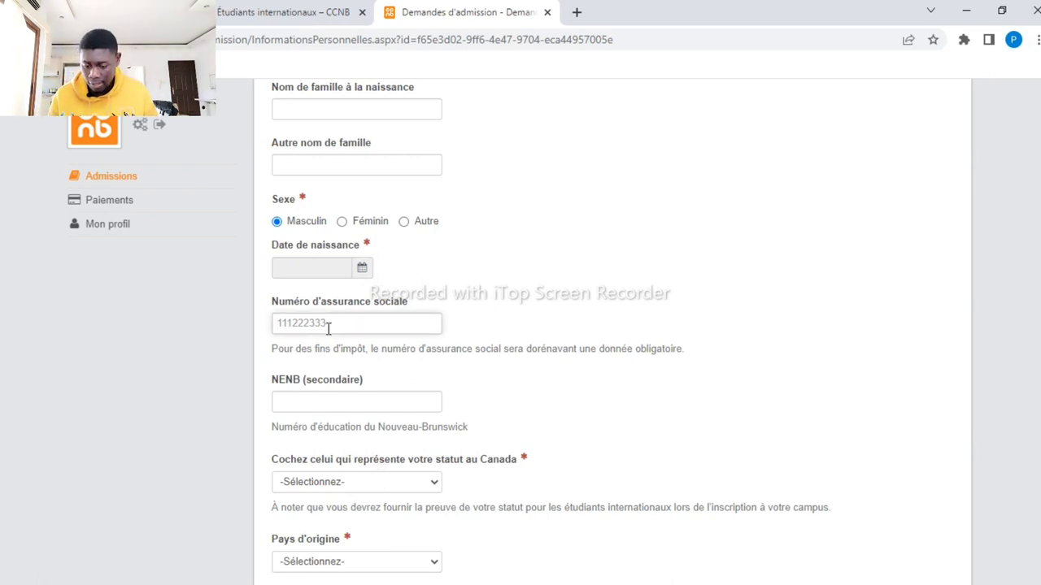
click(364, 272)
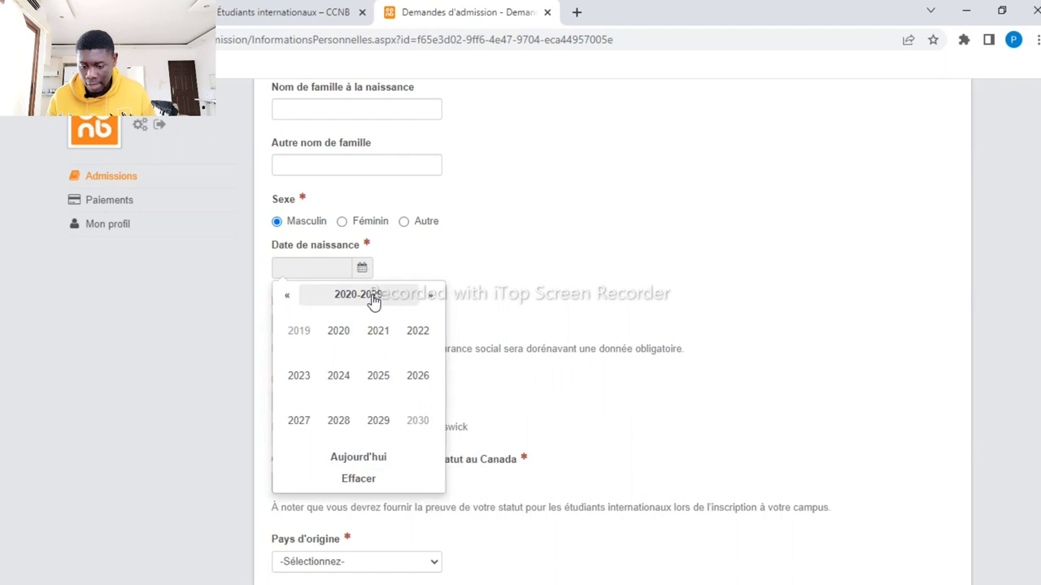
click(287, 299)
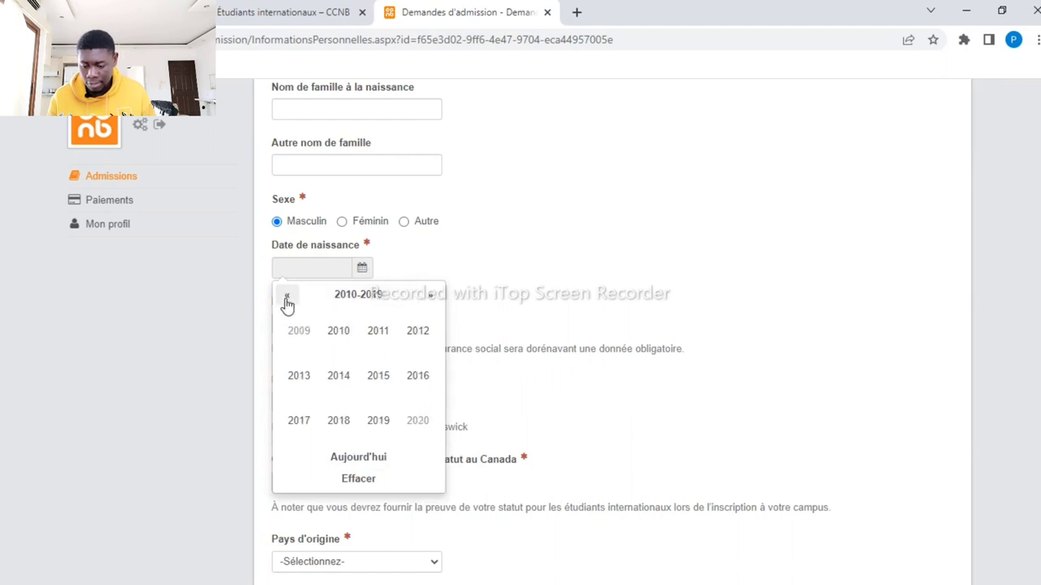
click(435, 298)
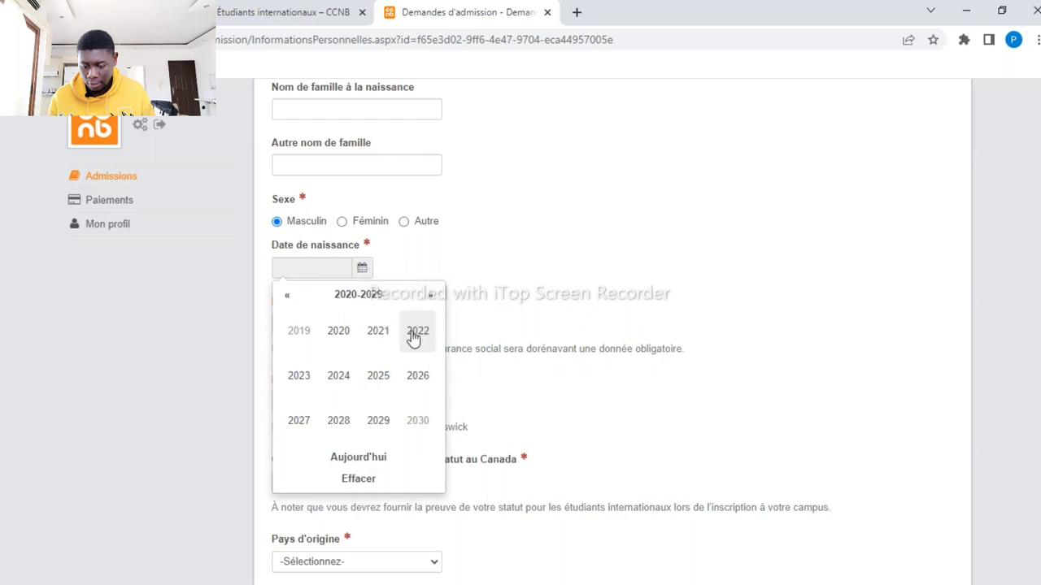
click(309, 374)
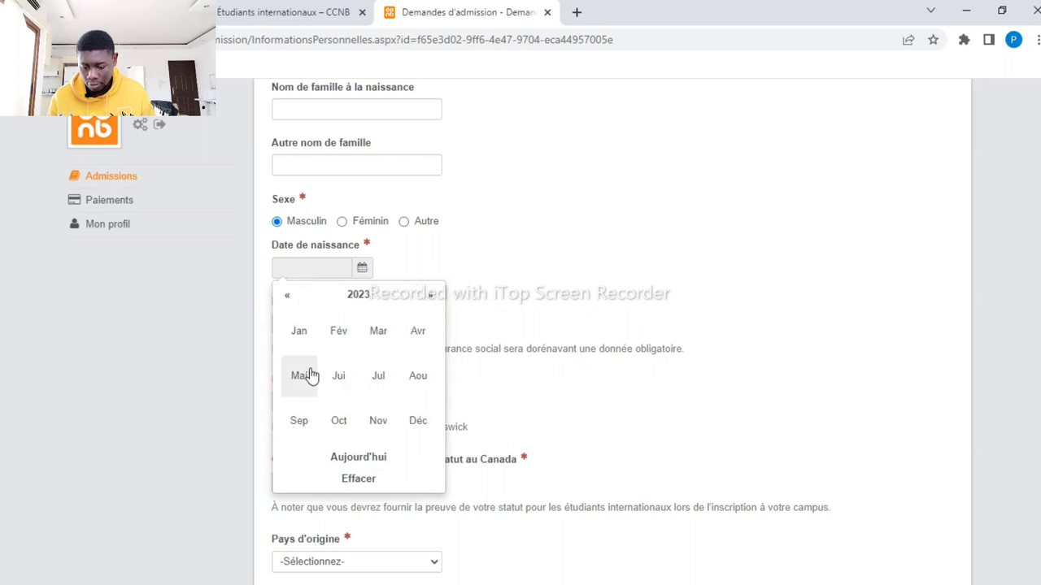
click(347, 342)
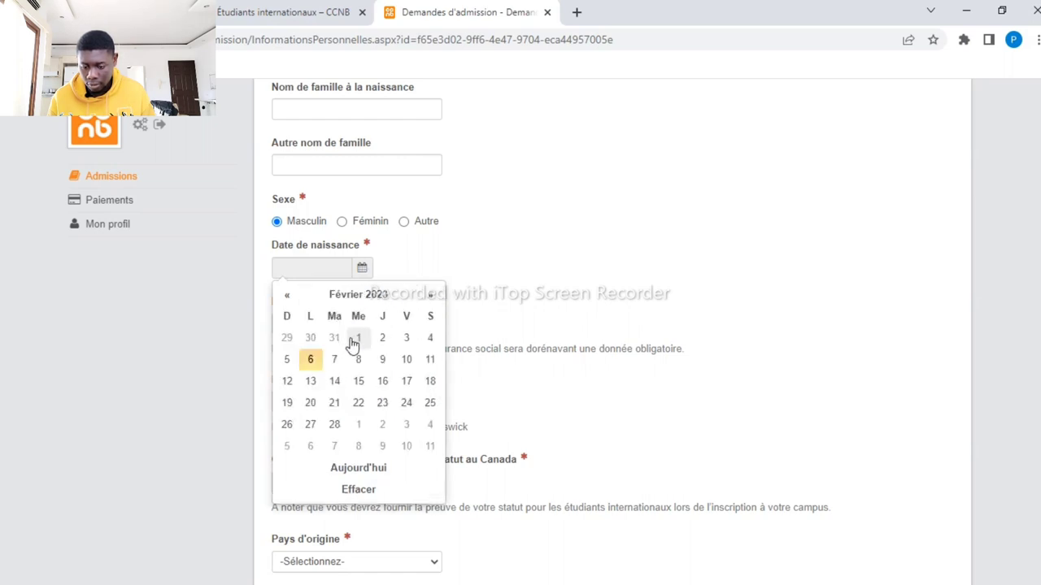
click(356, 359)
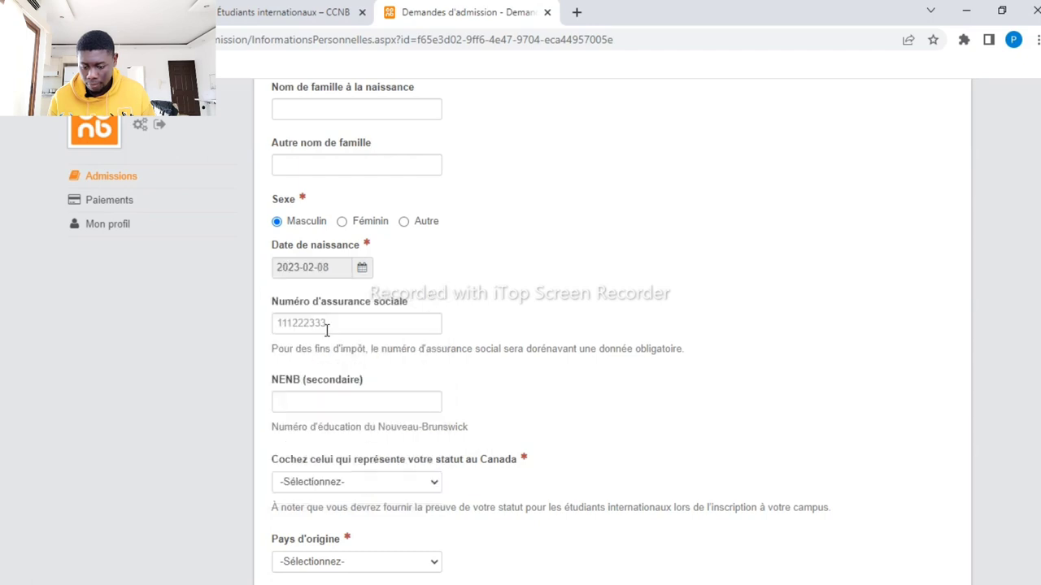
Choose Visa étudiant as the status in Canada
click(437, 485)
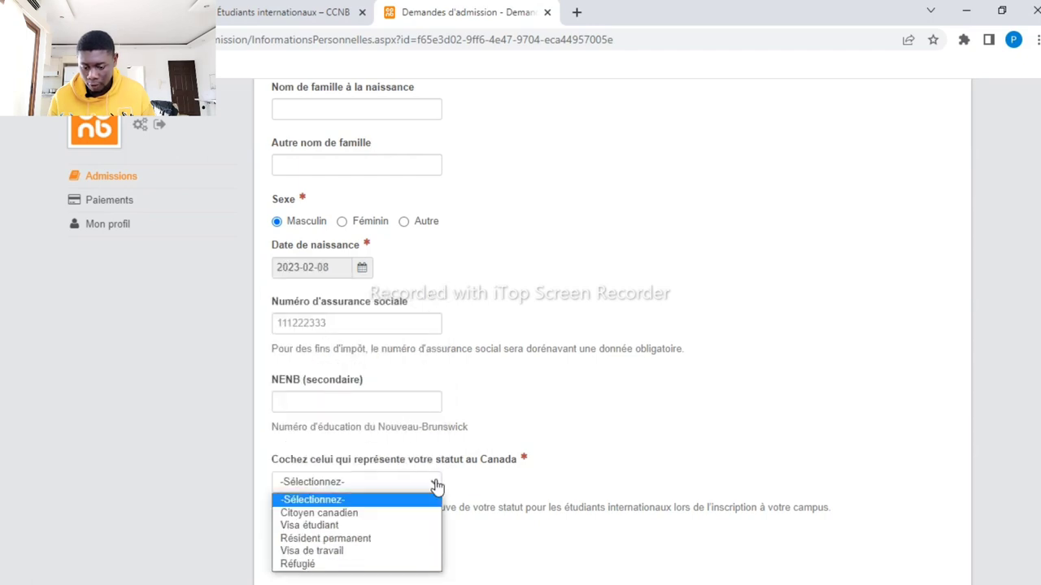
click(360, 528)
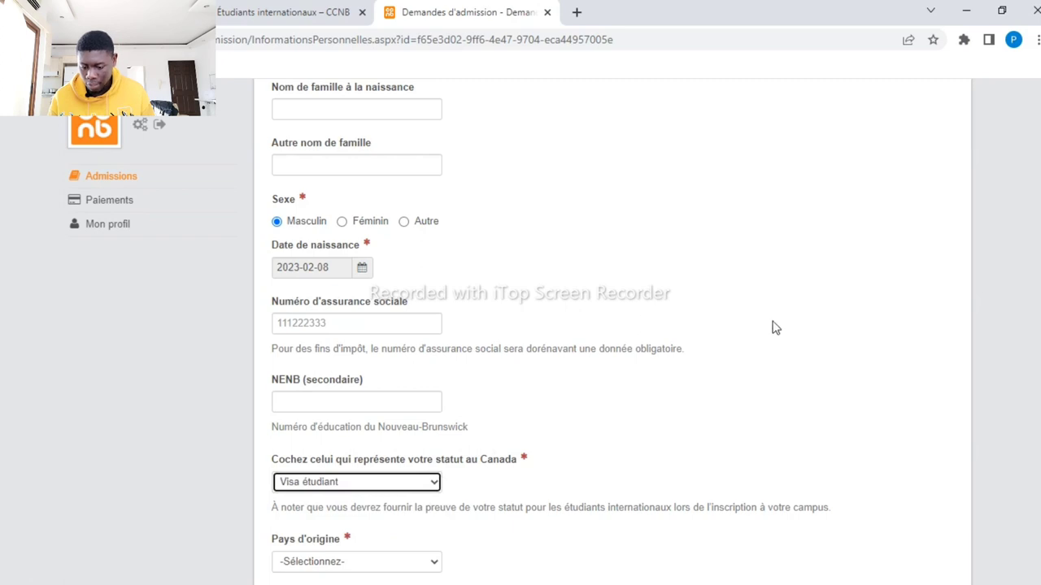
click(745, 330)
scroll(746, 329, down, 2)
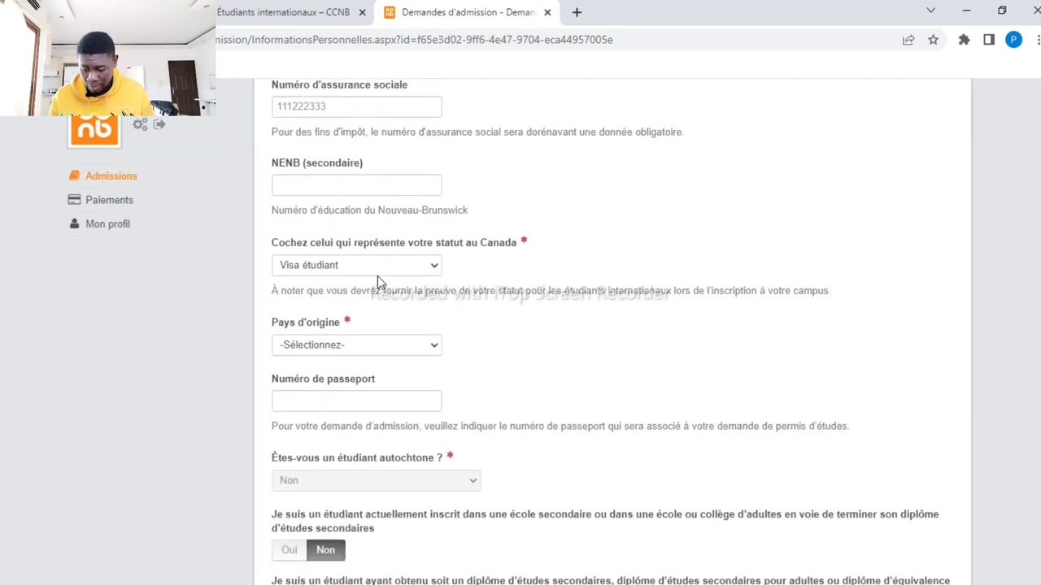
Set the country of origin to Cameroun
click(437, 346)
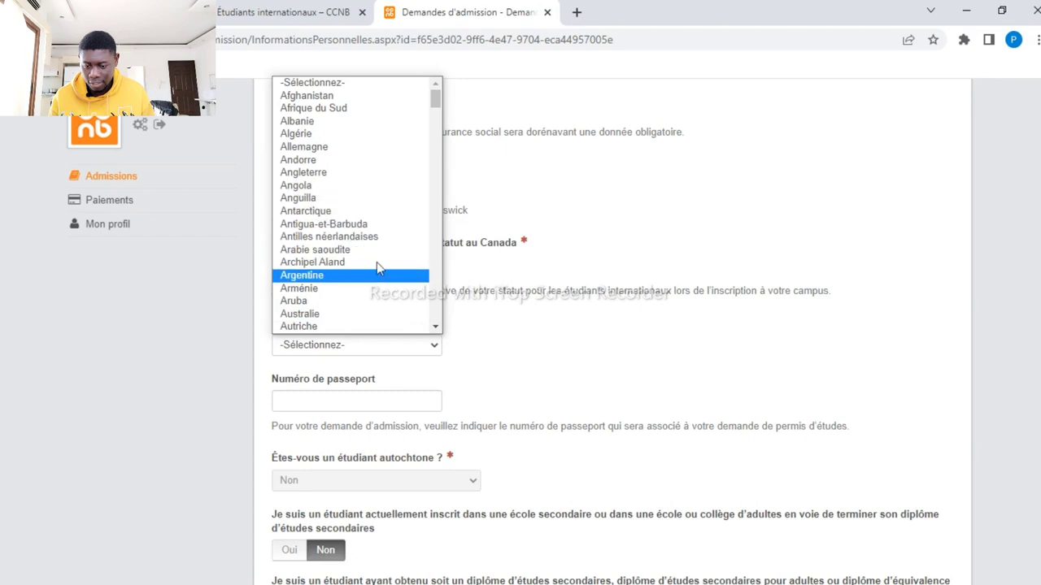
drag(436, 102, 435, 121)
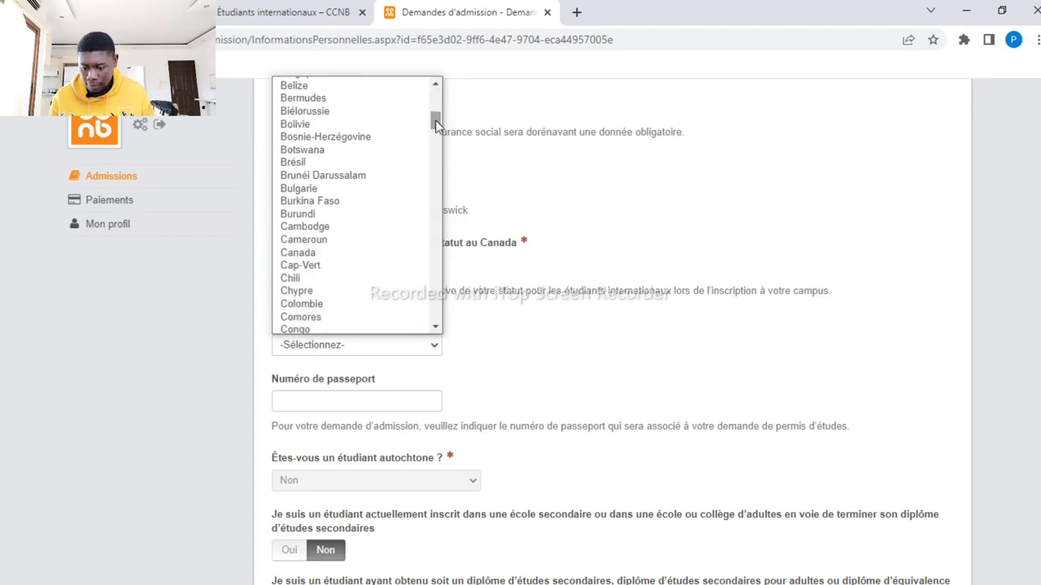
click(363, 240)
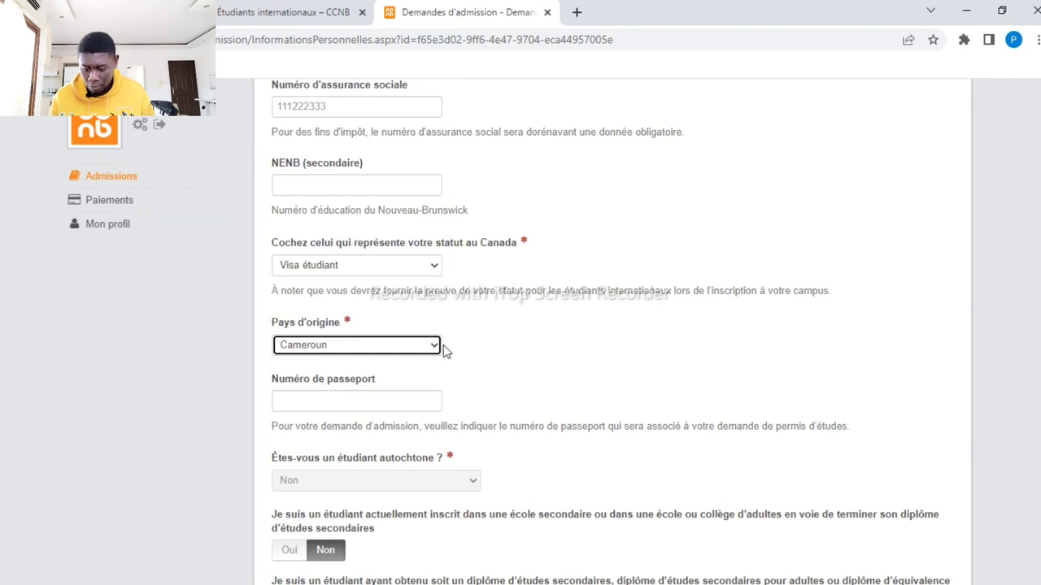
click(460, 401)
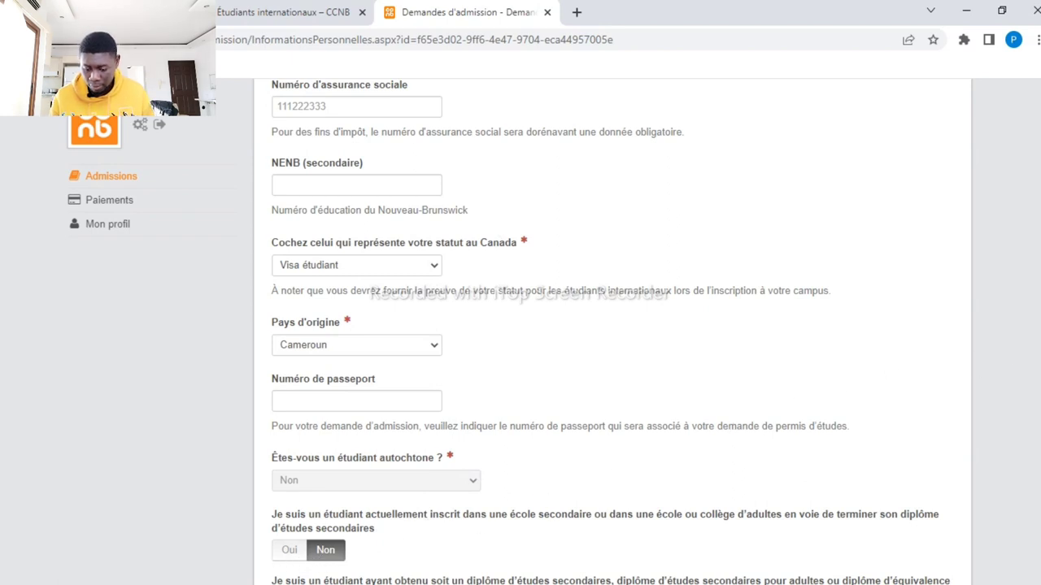
scroll(774, 456, down, 3)
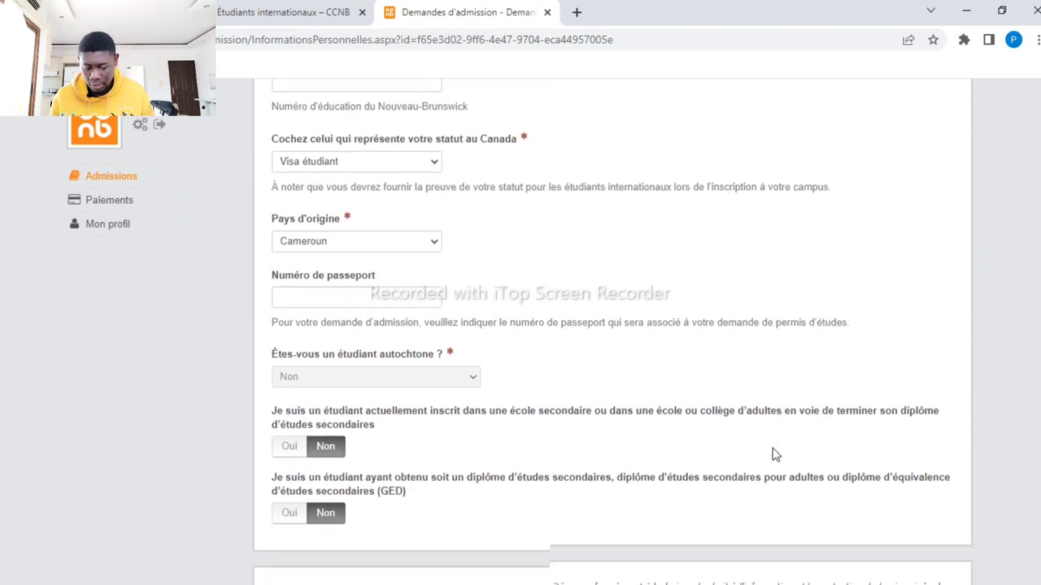
Answer Oui to both secondary-school questions and go to the next step
click(290, 364)
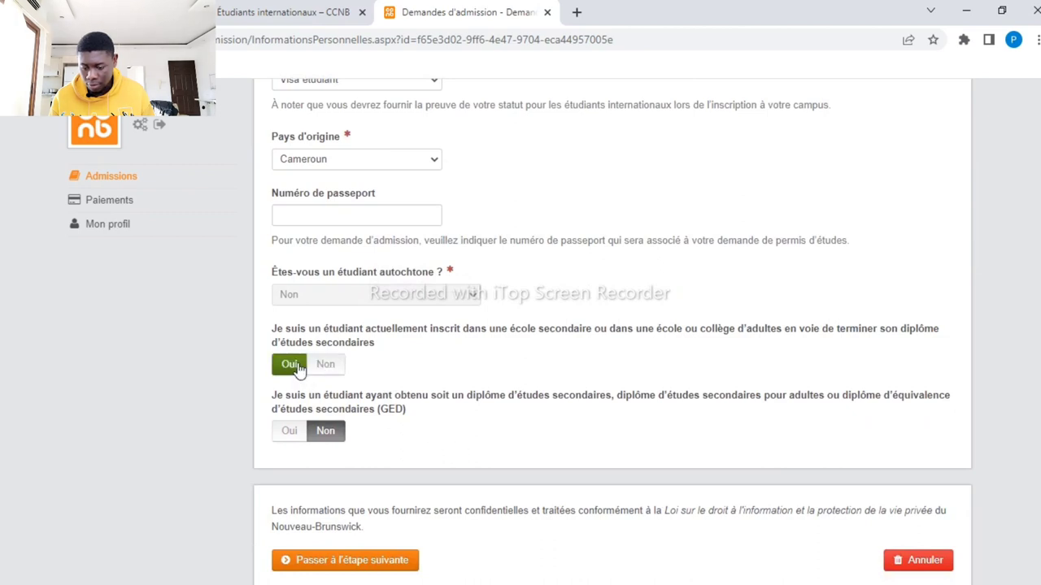
click(291, 432)
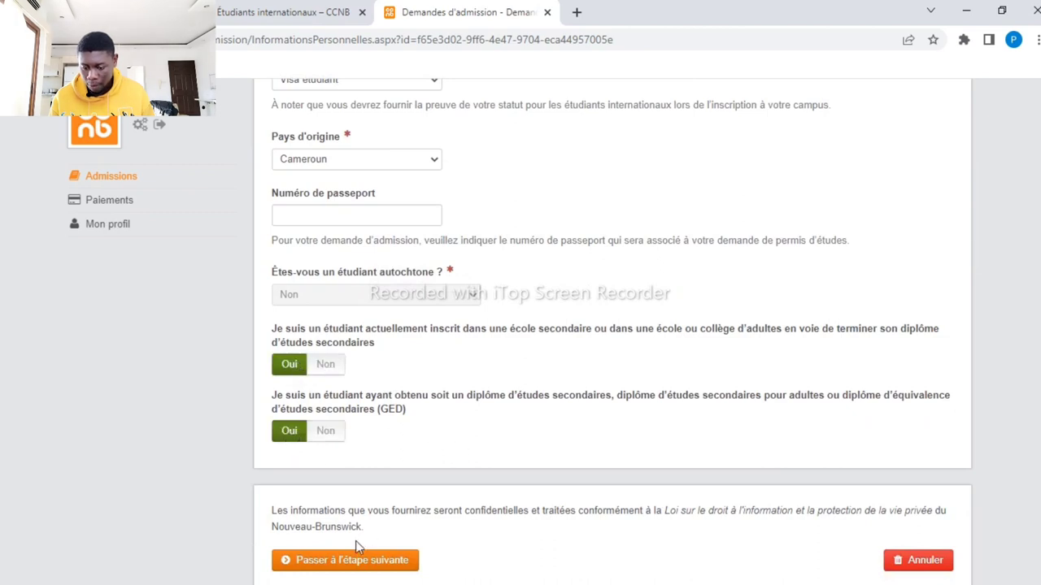
click(352, 569)
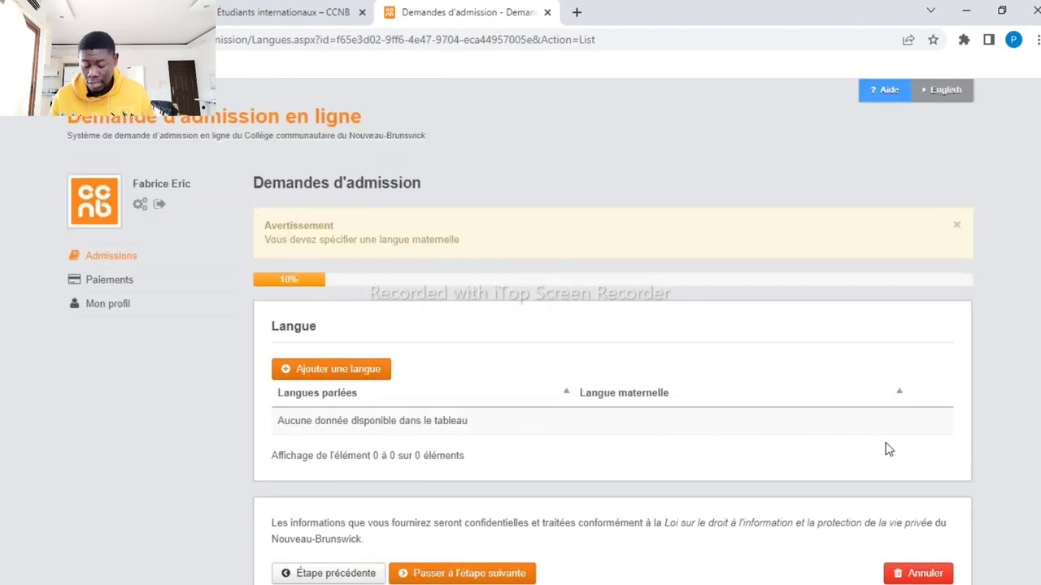
Add Français as a spoken language with mother tongue set to Oui, then continue
scroll(769, 296, down, 2)
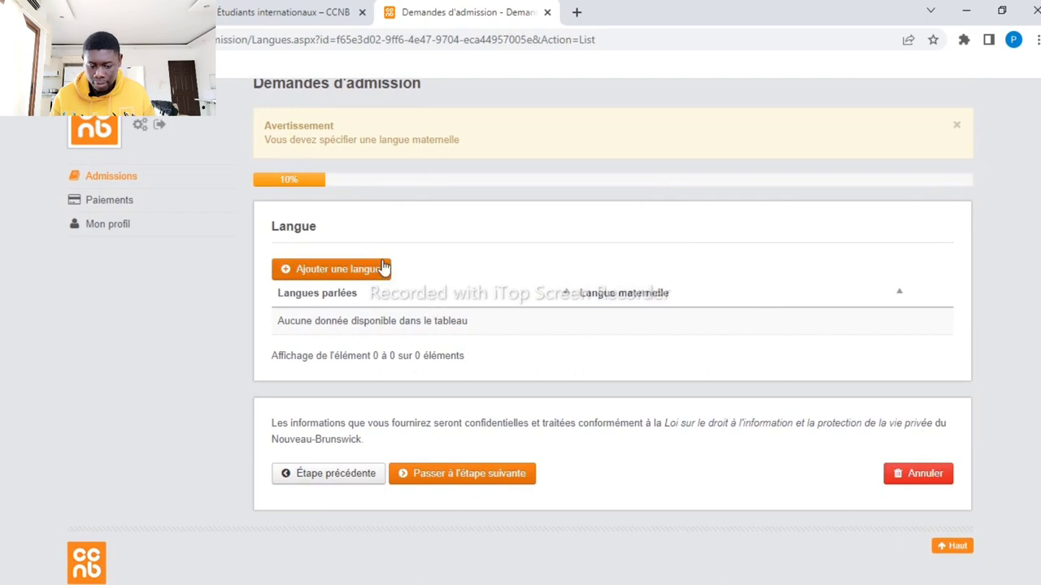
click(365, 277)
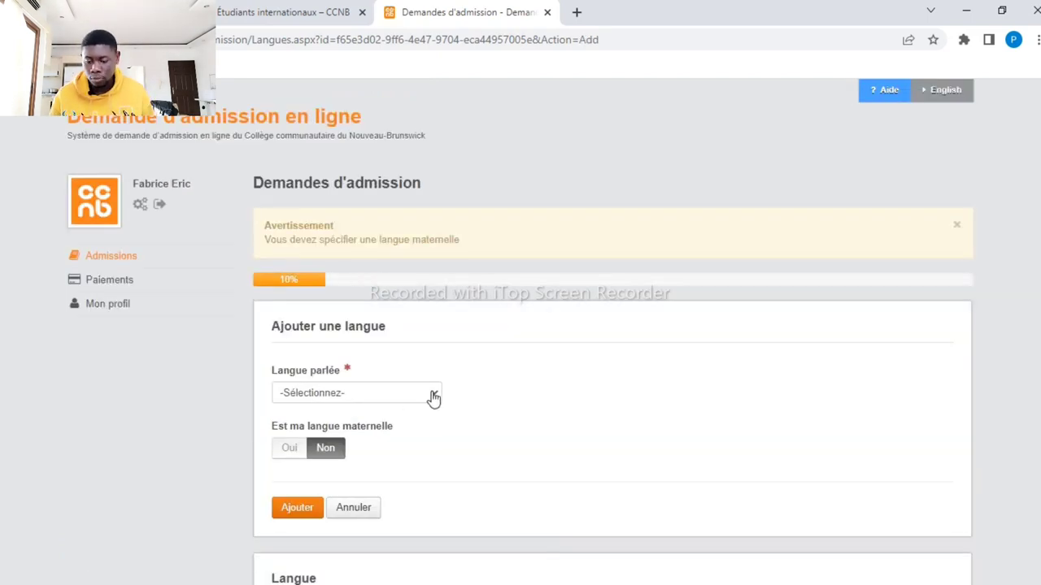
click(431, 397)
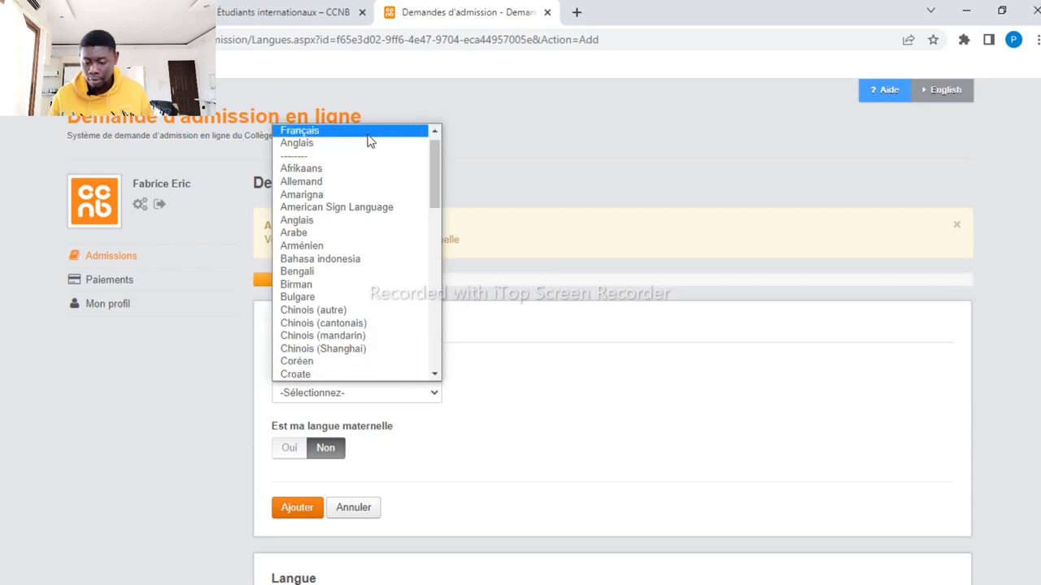
click(370, 133)
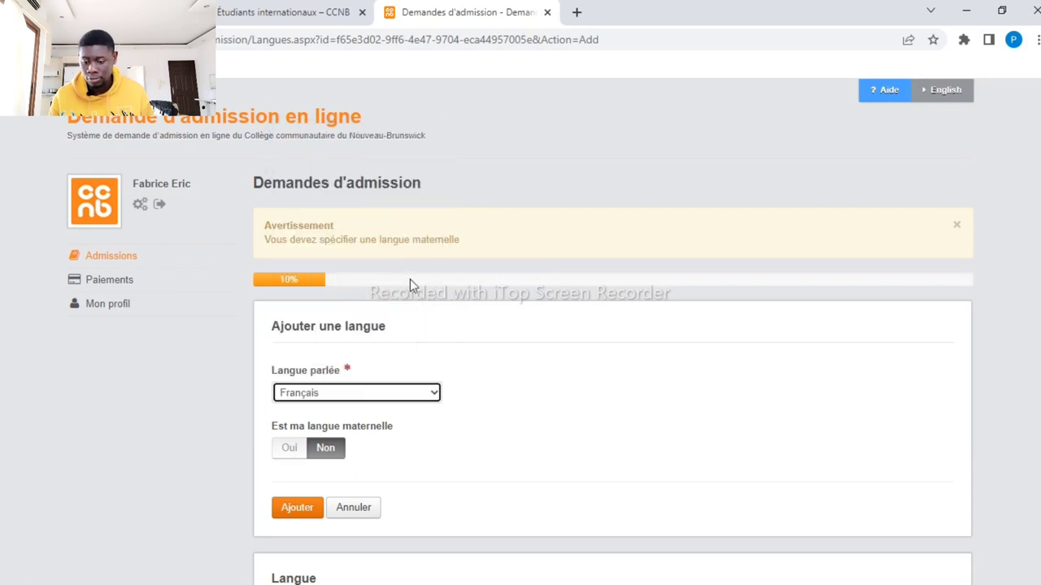
click(293, 460)
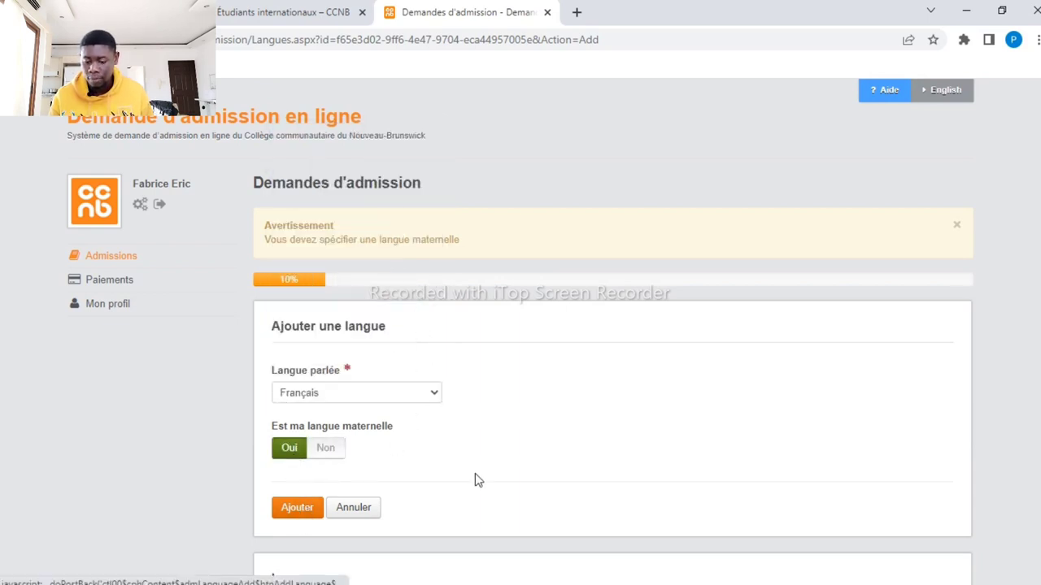
click(306, 511)
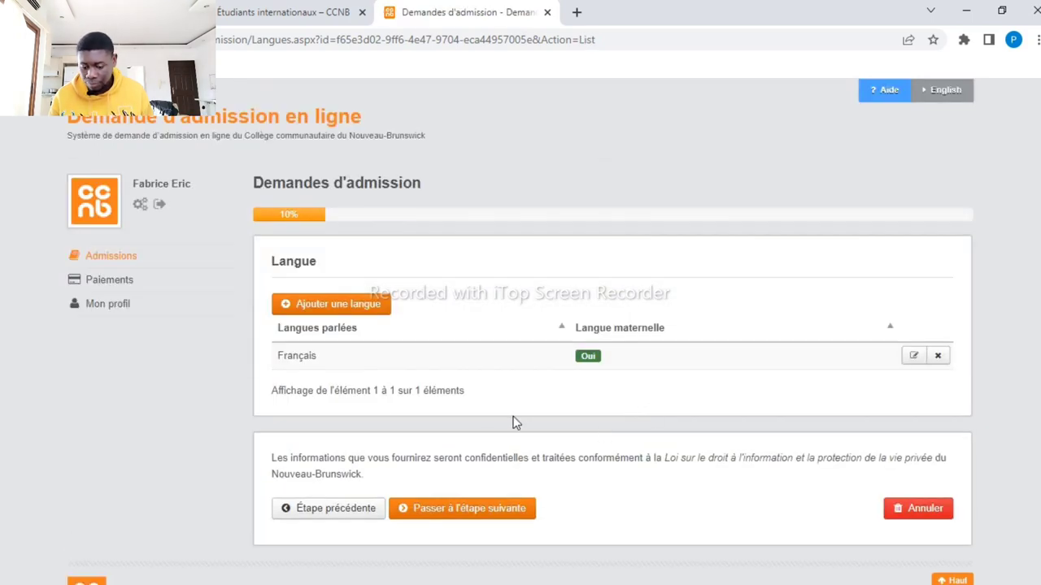
click(451, 511)
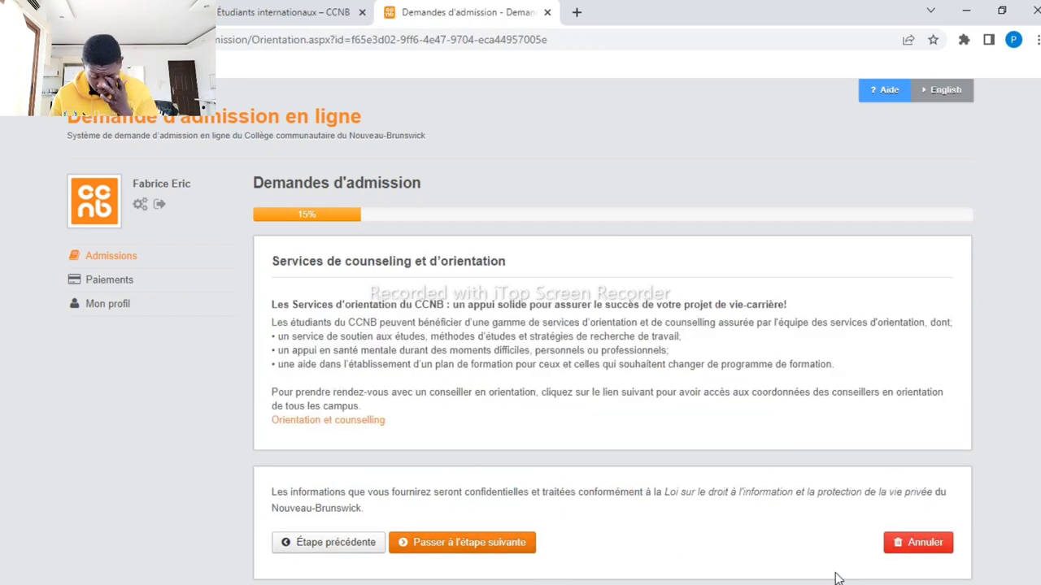
Pass the orientation step and leave the learning support request unticked, continuing to Téléphone
click(452, 544)
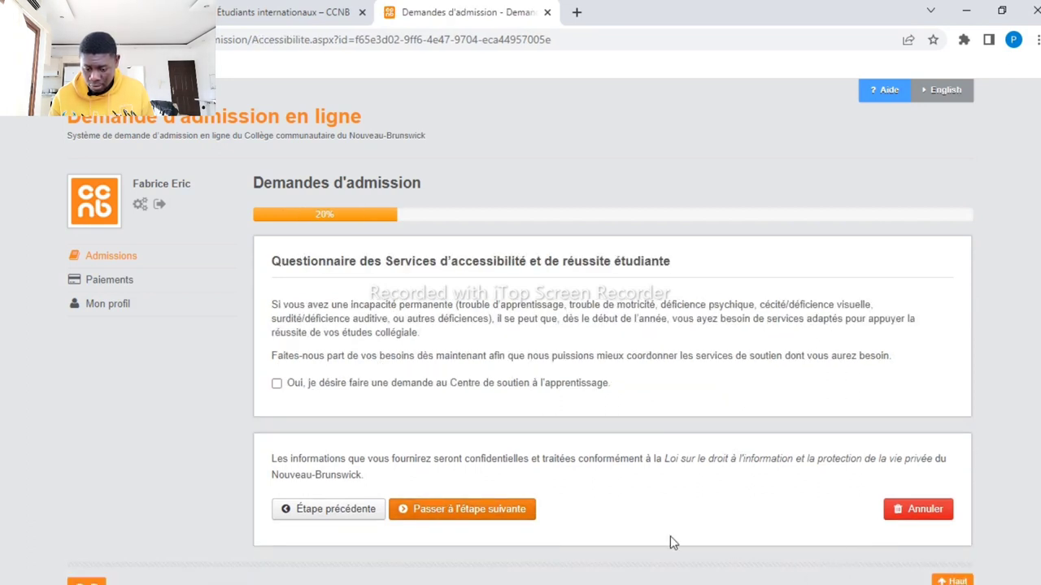
click(277, 385)
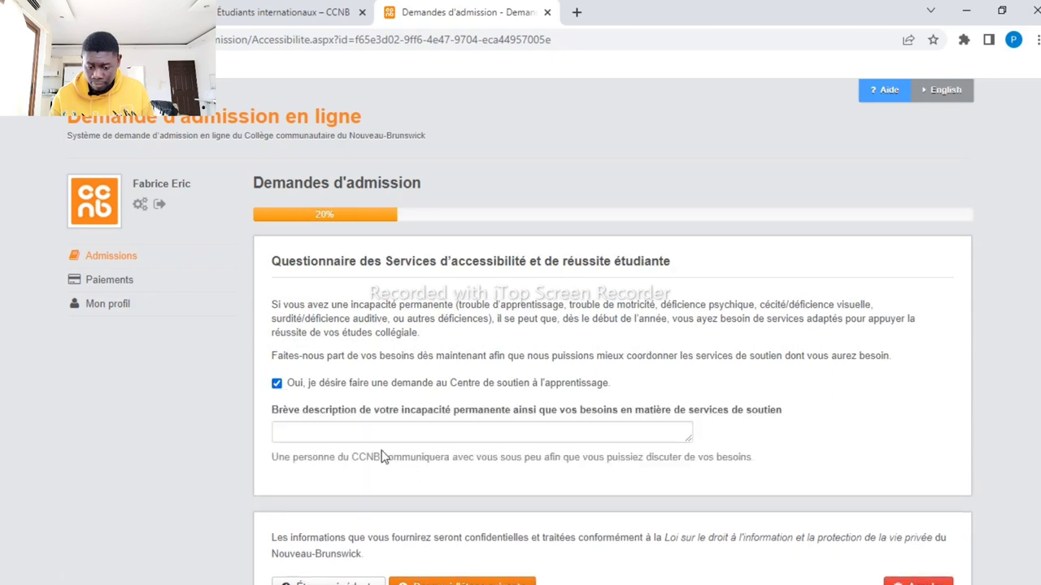
click(277, 385)
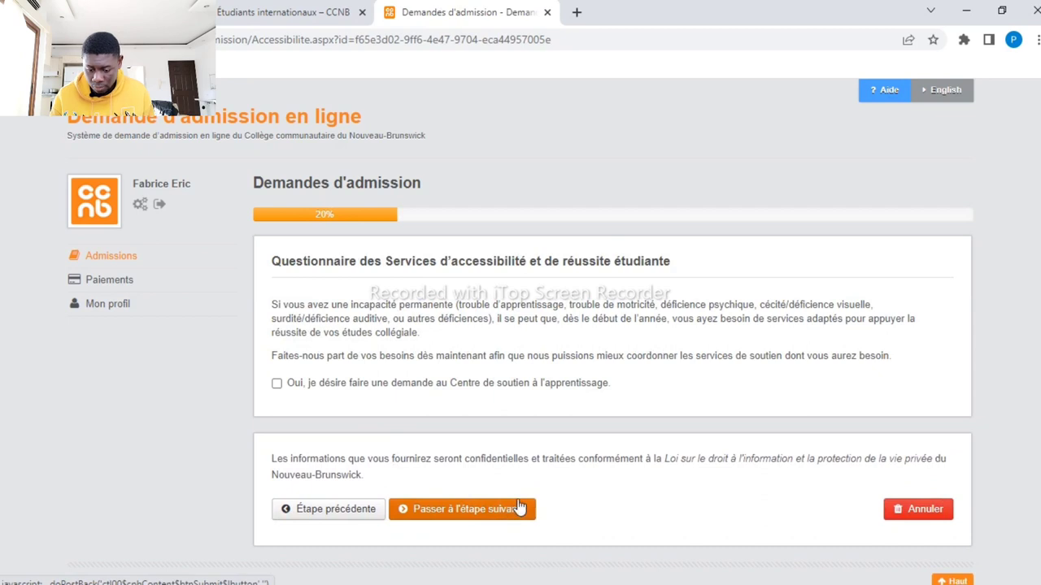
click(495, 517)
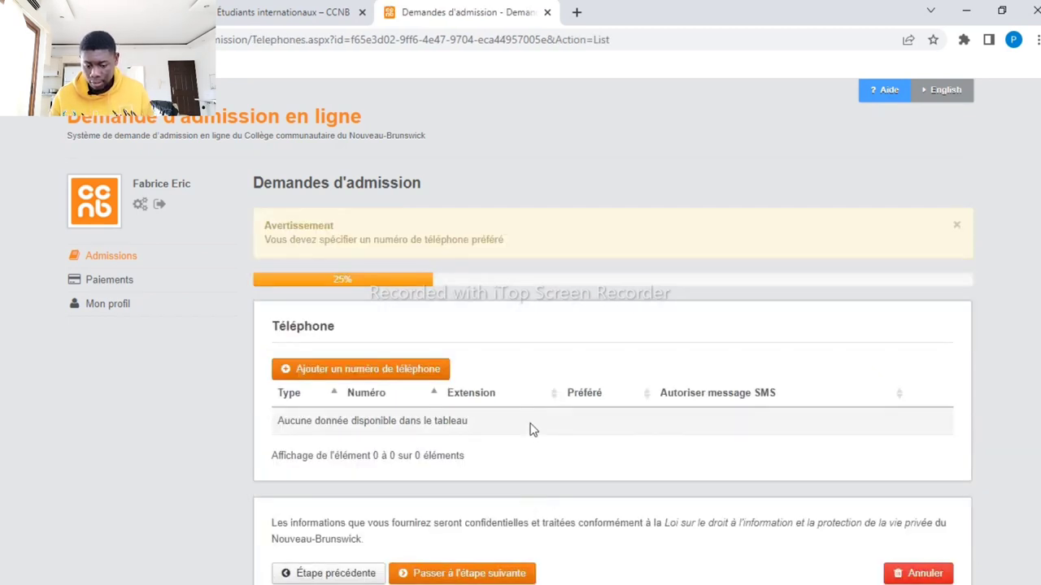
Add a Téléphone (domicile) number marked preferred, then continue to the address step
click(392, 371)
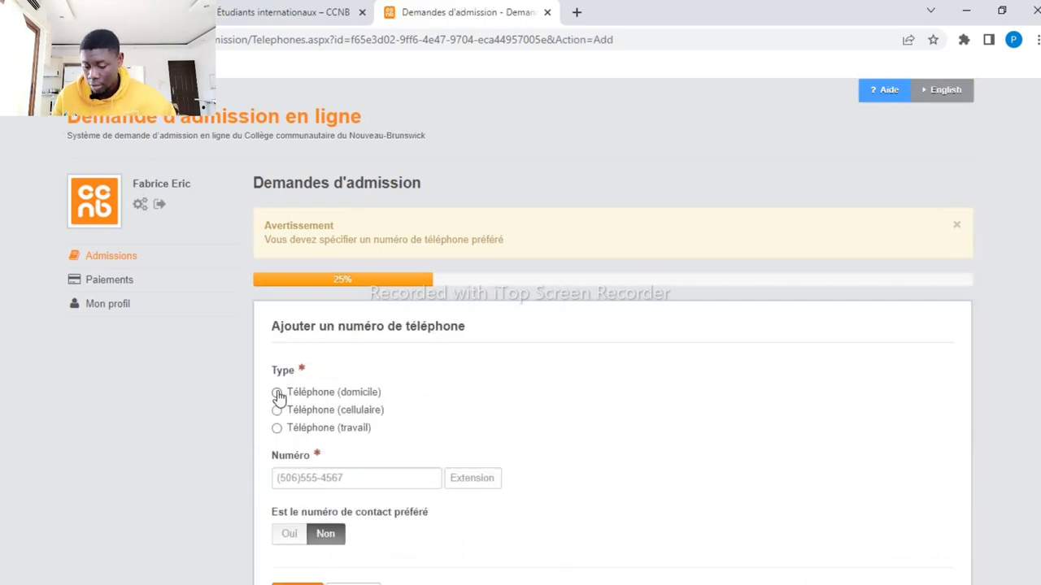
click(278, 393)
click(369, 477)
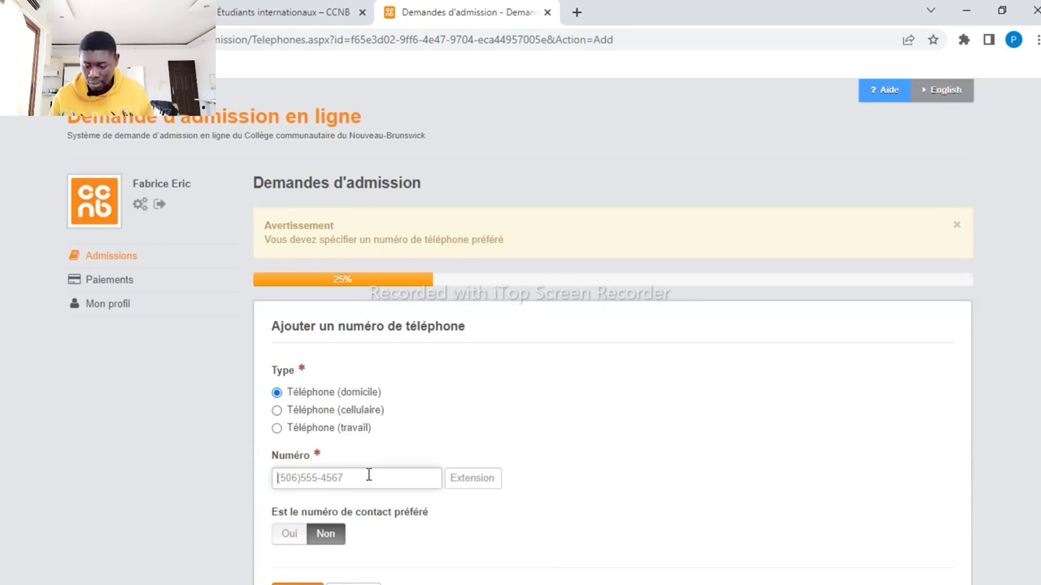
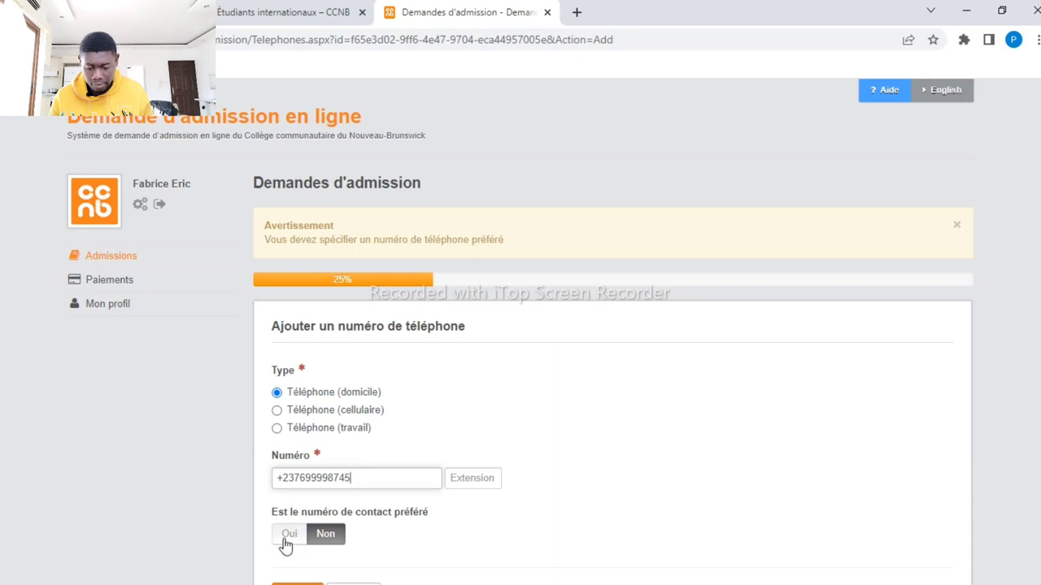
click(287, 539)
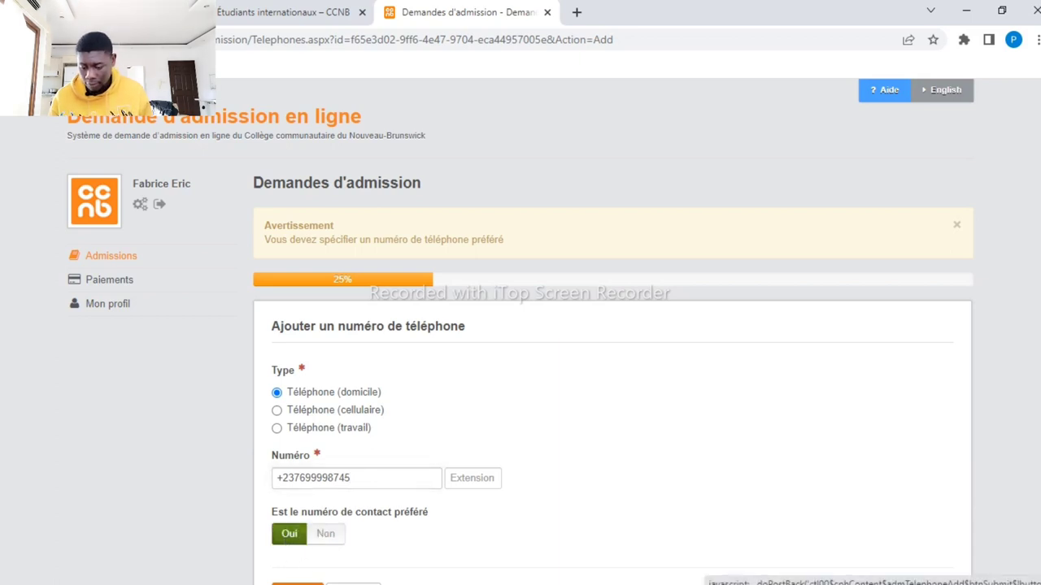
scroll(398, 509, down, 3)
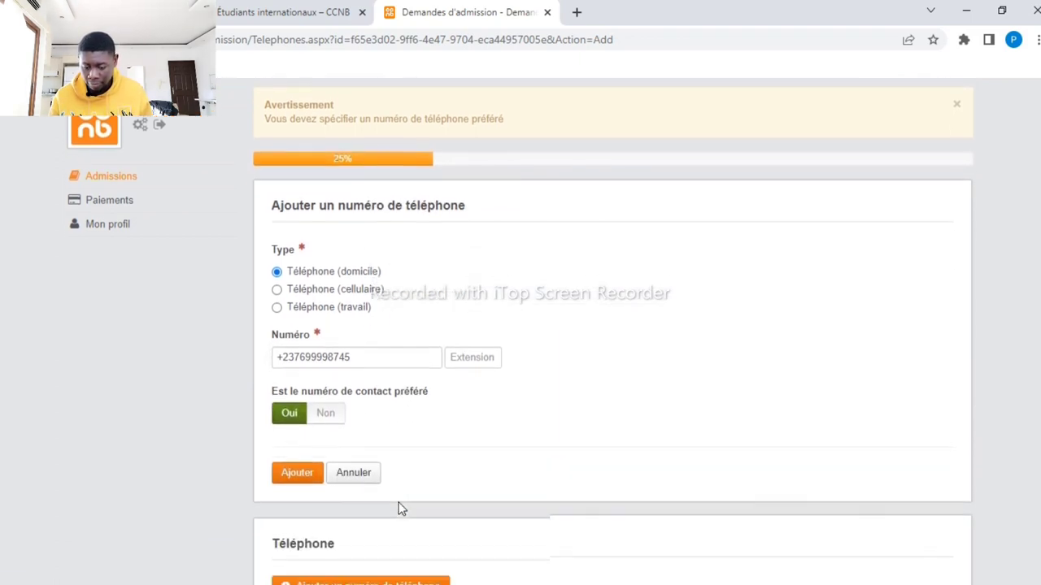
click(314, 479)
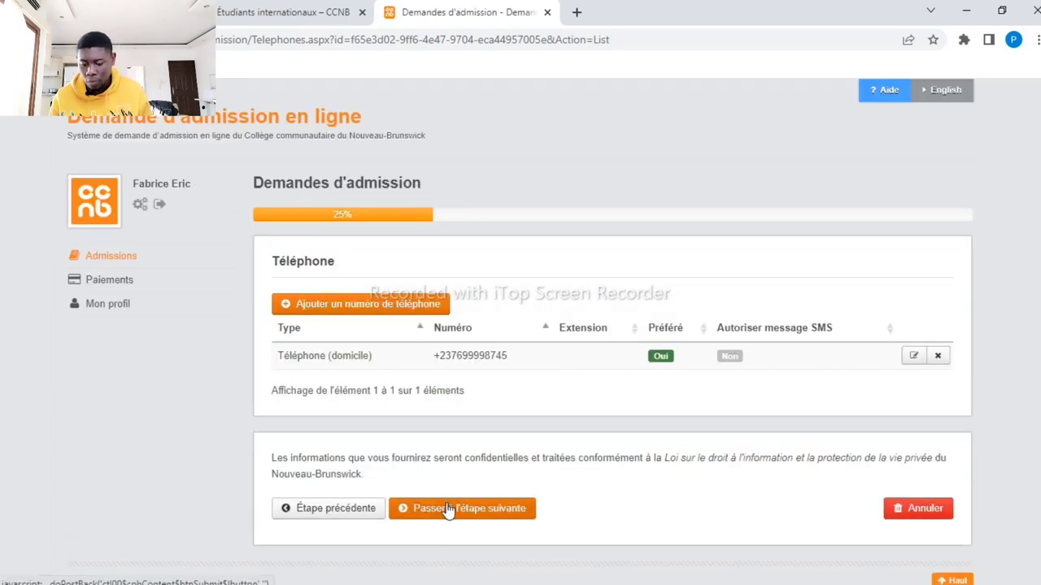
click(447, 508)
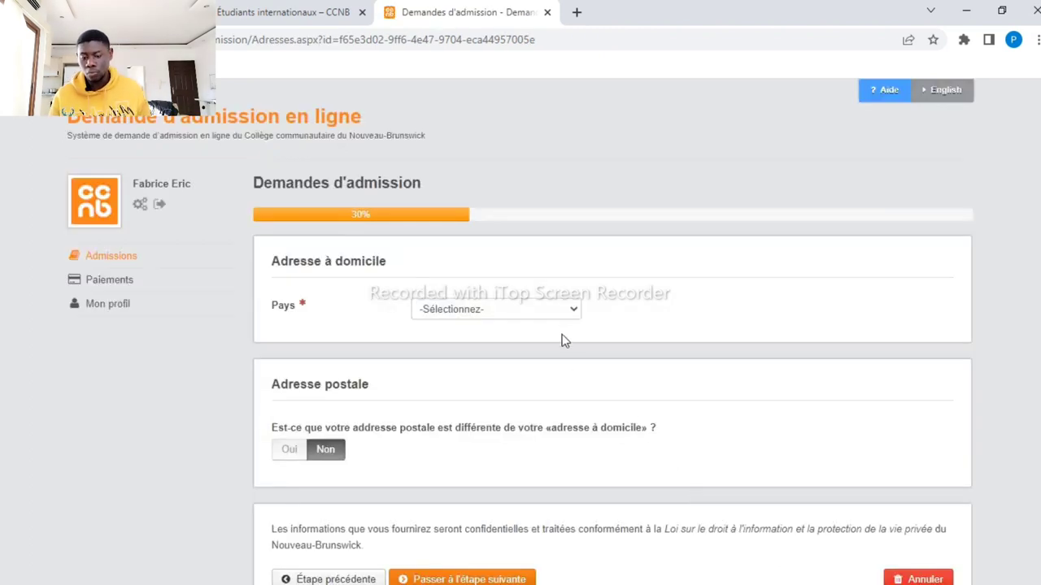
Set the home address country to Cameroun and enter the city and street
click(572, 317)
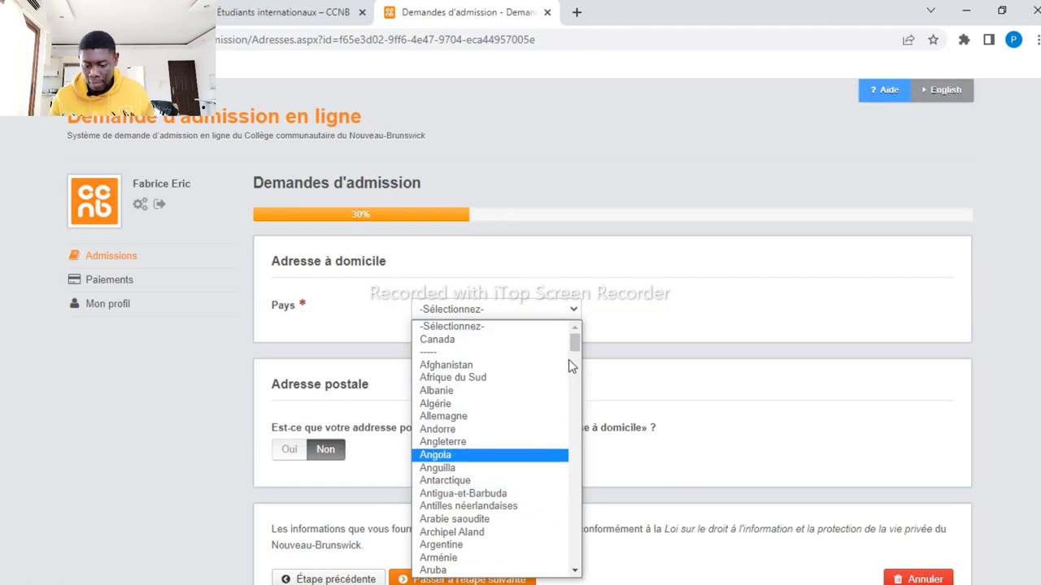
drag(572, 345, 576, 374)
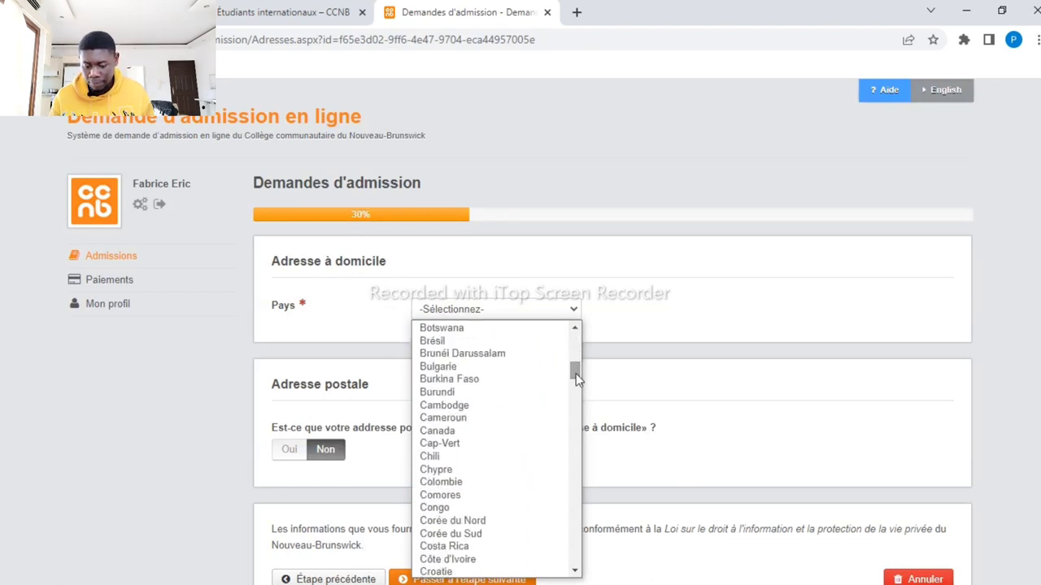
click(499, 421)
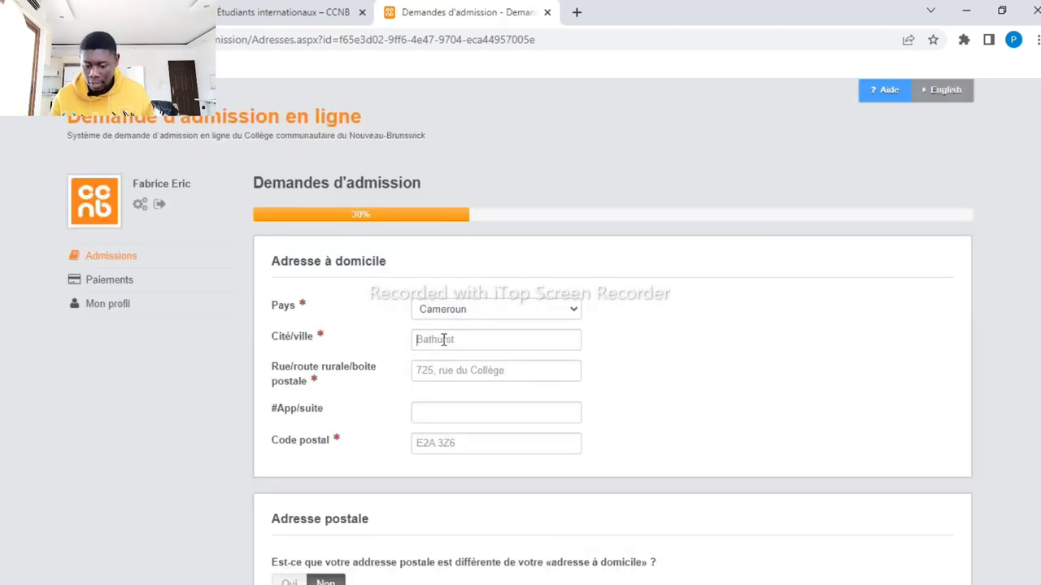
click(443, 339)
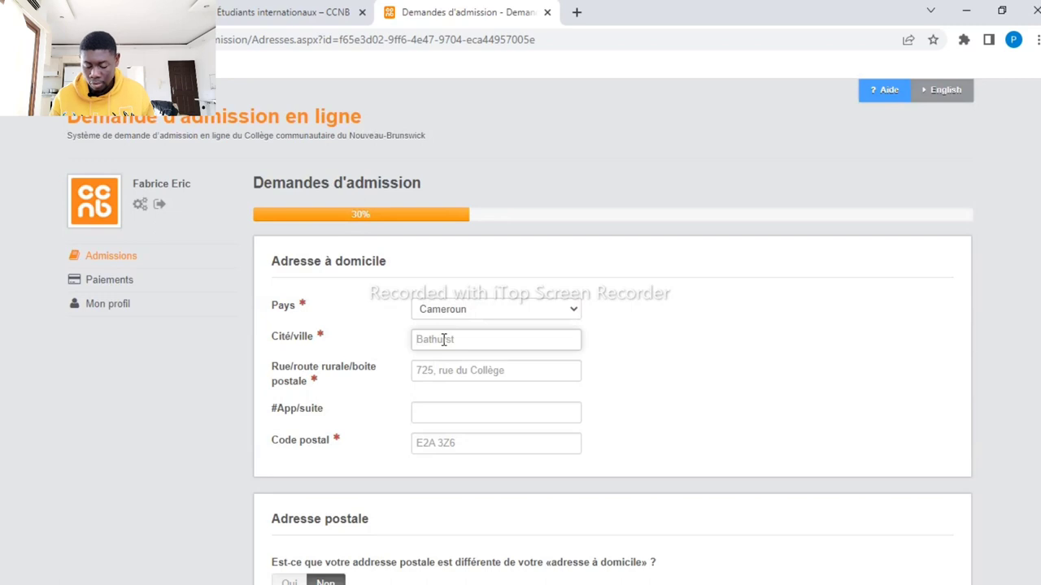
text(douala)
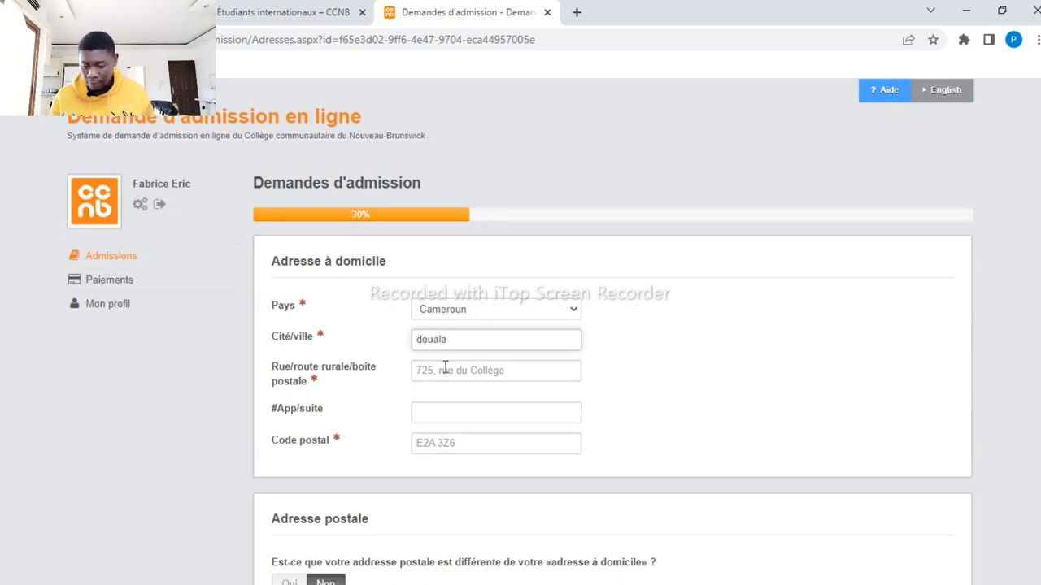
click(446, 370)
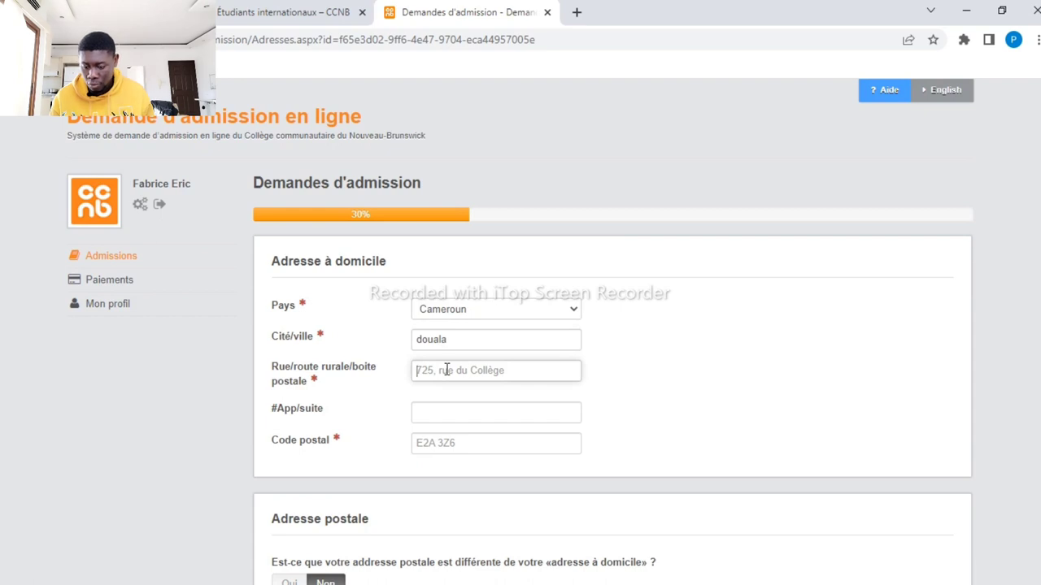
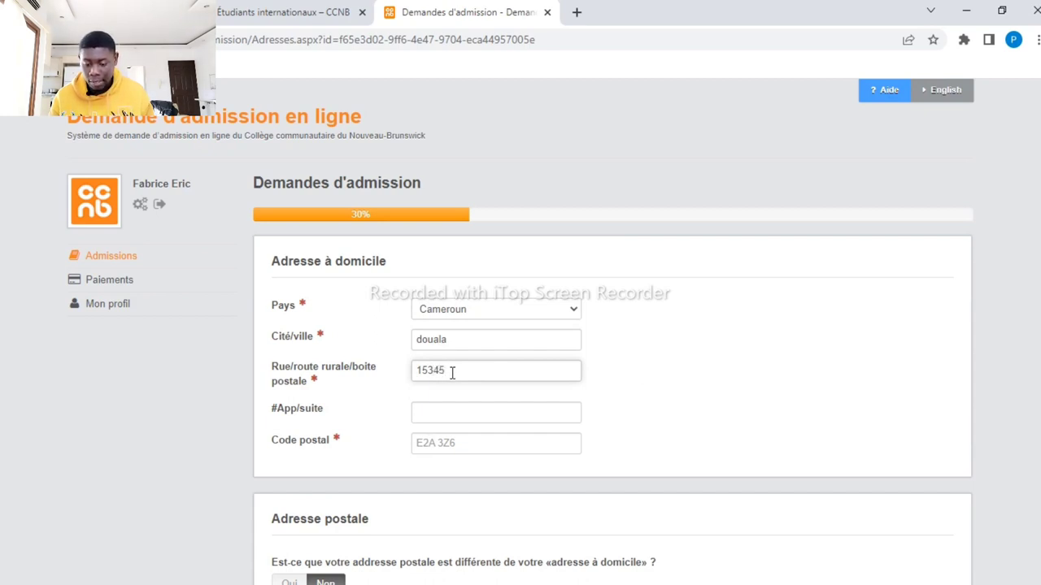
Correct the street address and enter the postal code
click(430, 445)
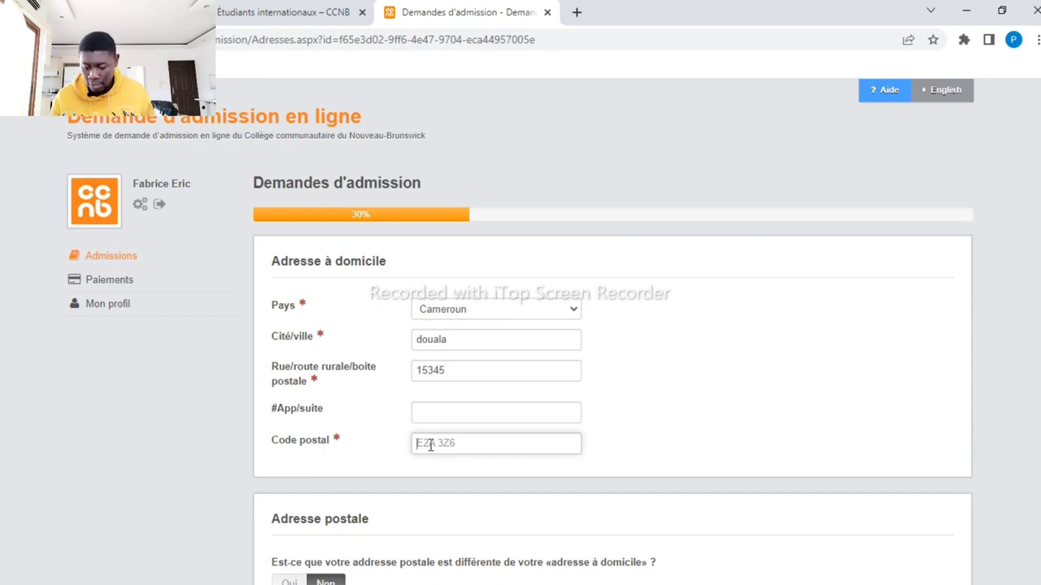
click(447, 371)
key(BackSpace)
key(BackSpace)
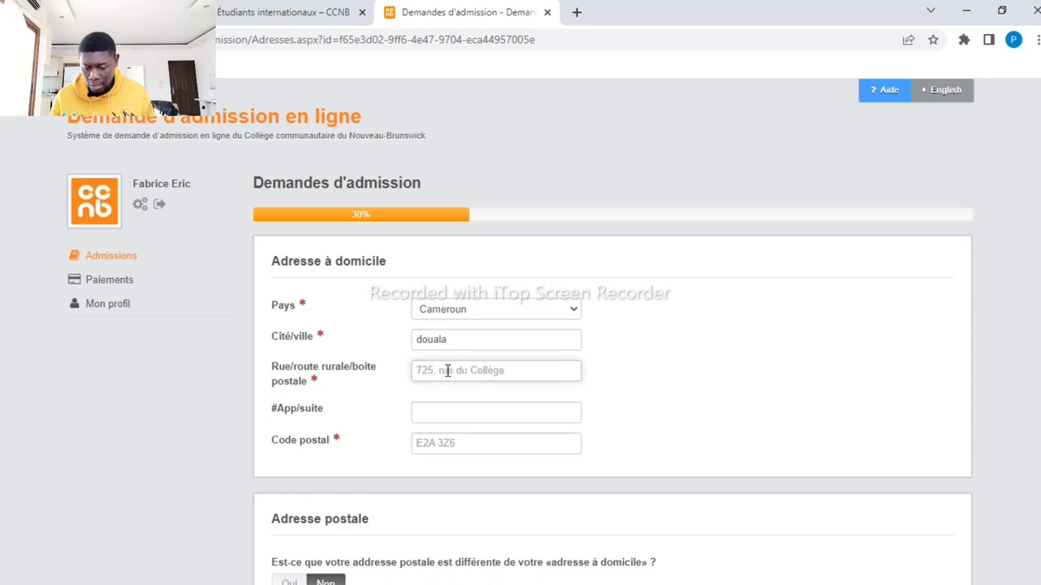
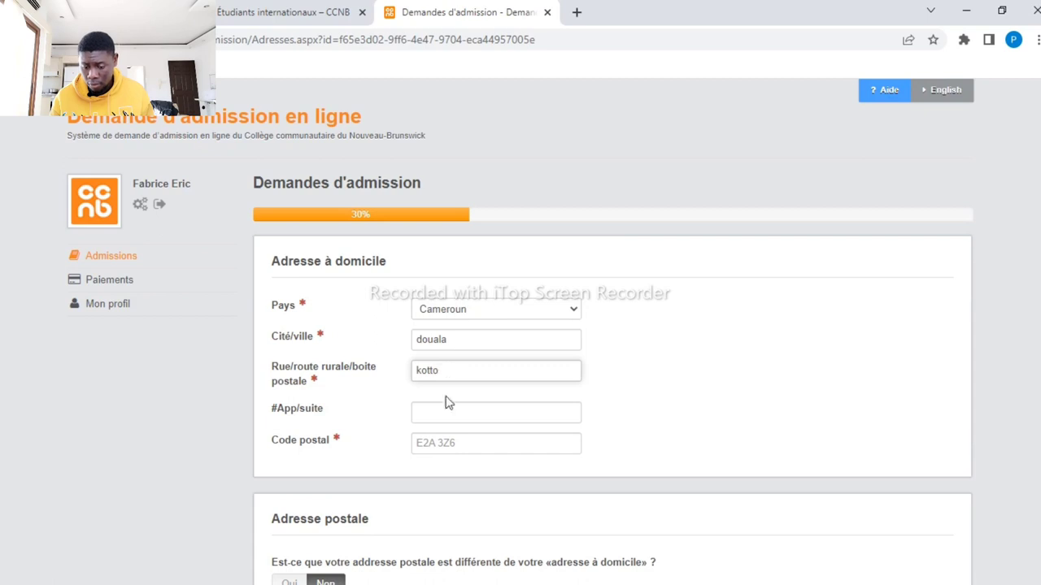
click(437, 443)
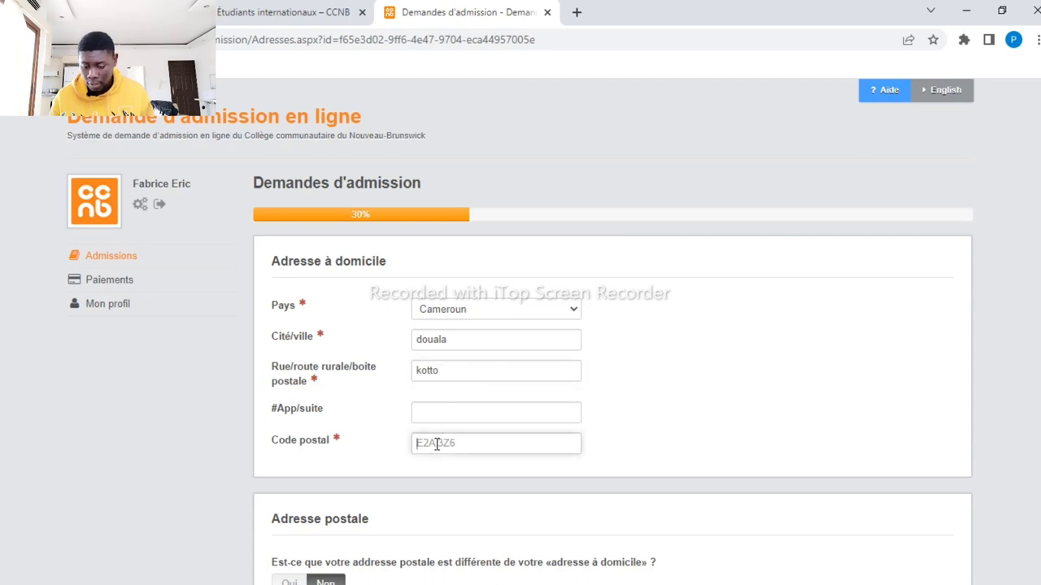
text(15354)
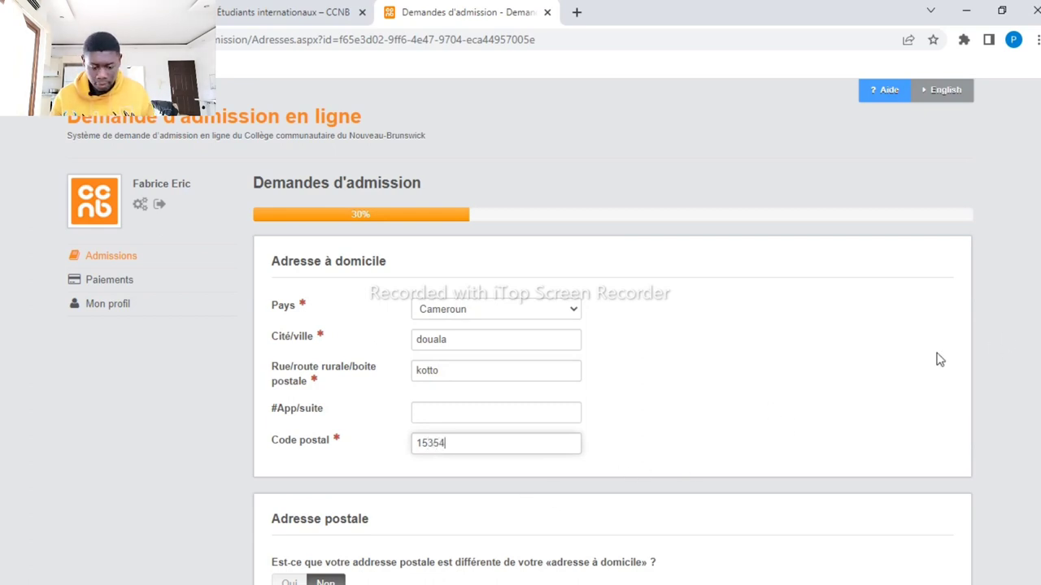
click(718, 438)
Leave the postal-address question at Non (same as home) and proceed to the education step
scroll(717, 439, down, 2)
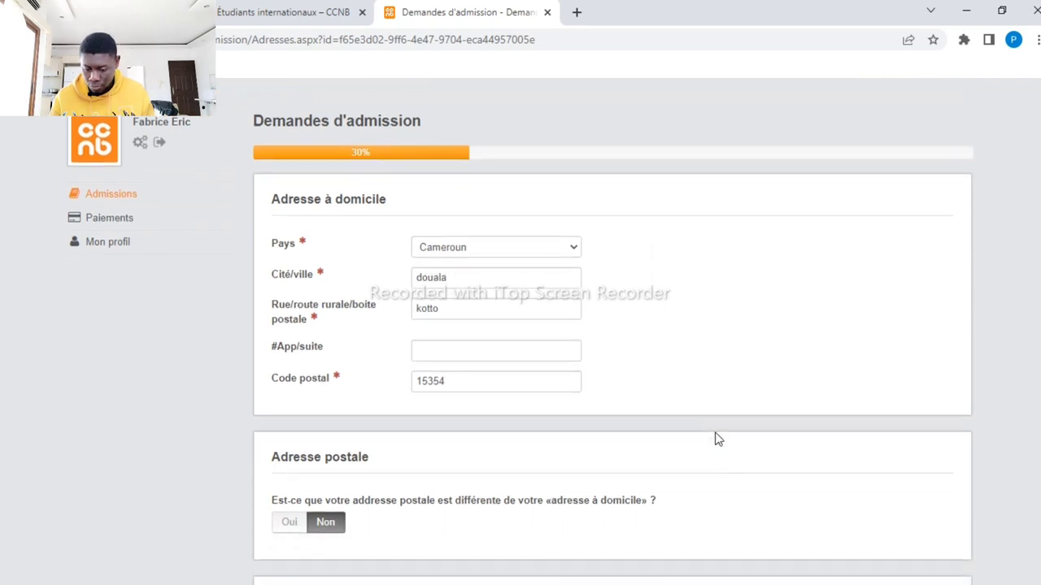
scroll(718, 439, down, 3)
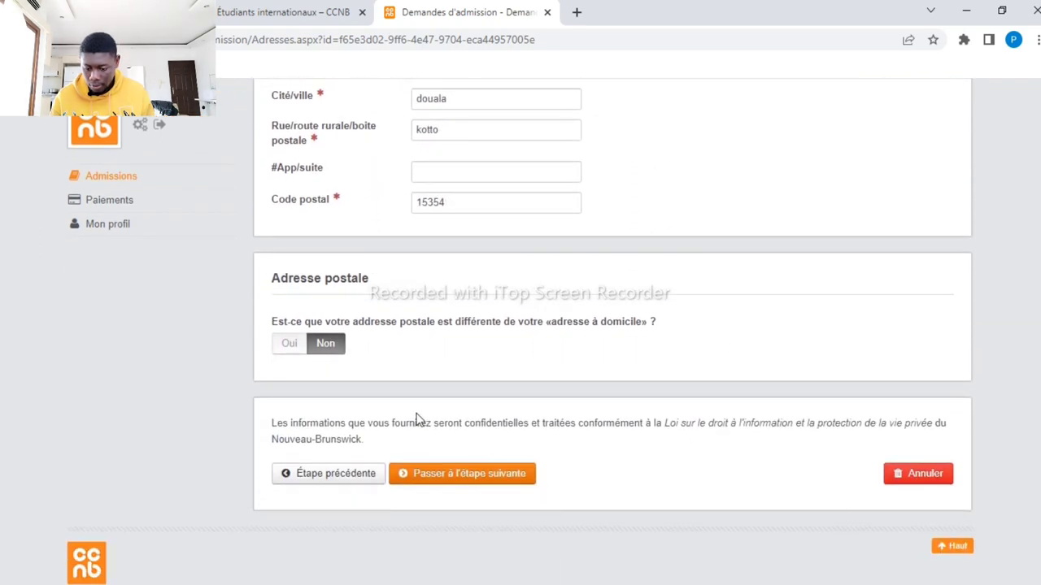
click(290, 343)
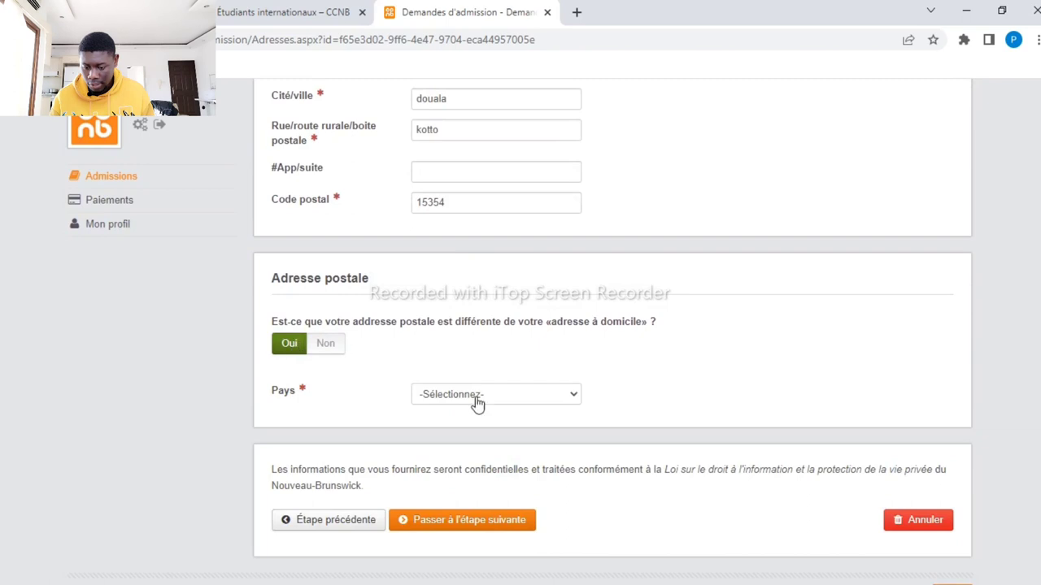
click(573, 398)
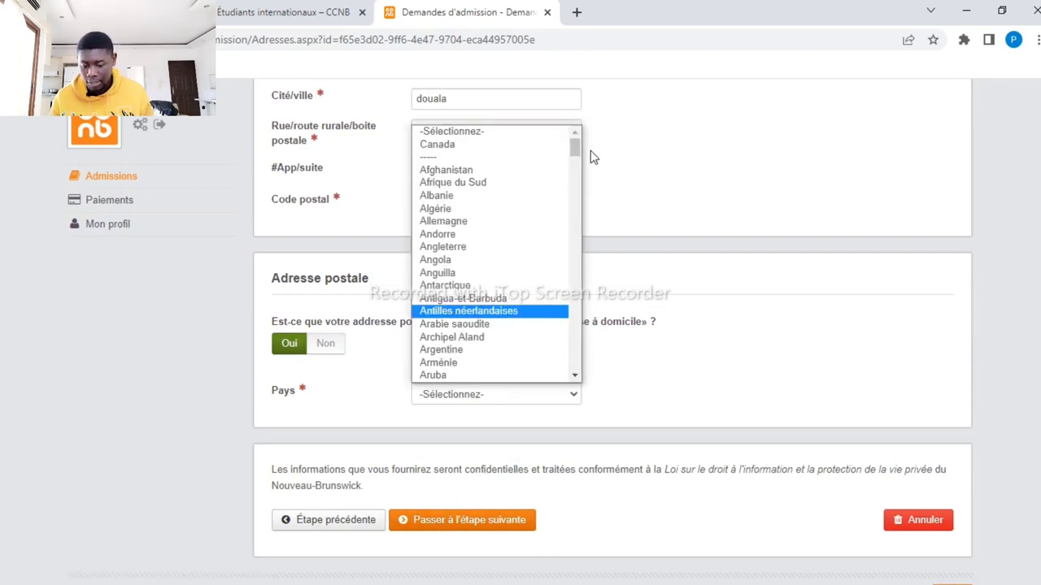
drag(575, 148, 576, 175)
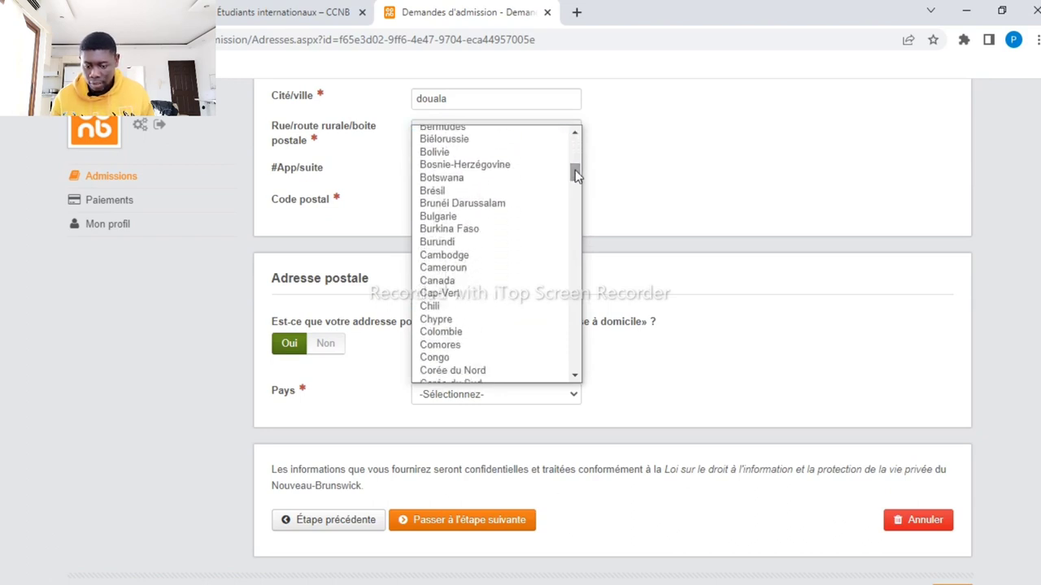
click(476, 268)
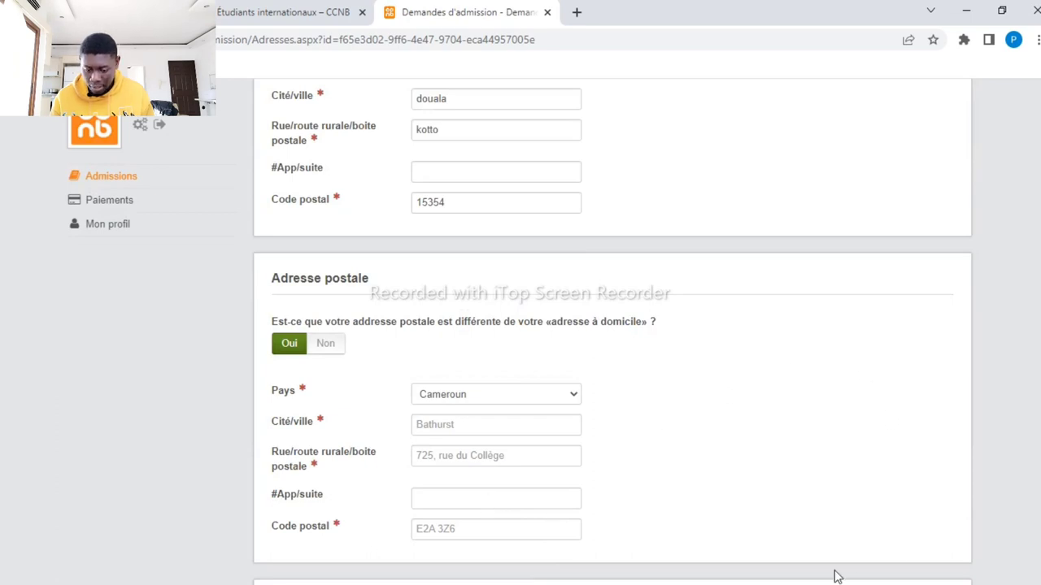
key(Right)
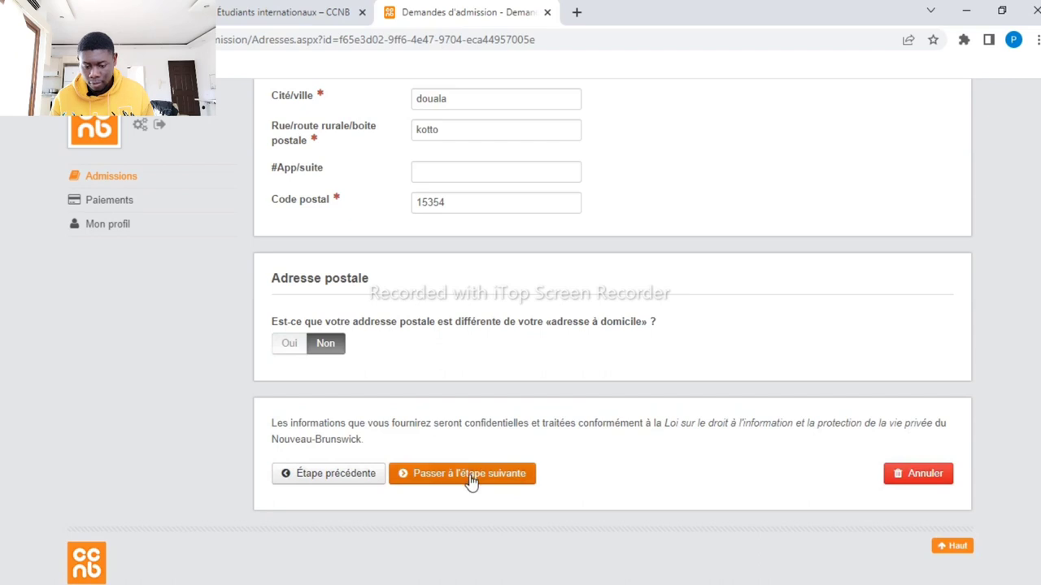
click(471, 481)
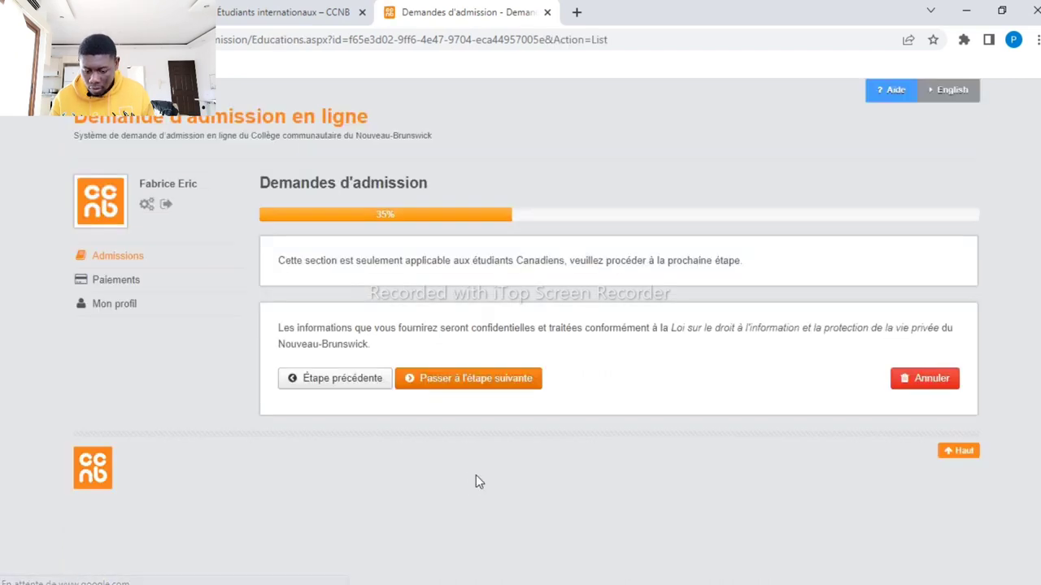
Continue past the Canadian education section and choose the 2023-2024 college year
click(491, 380)
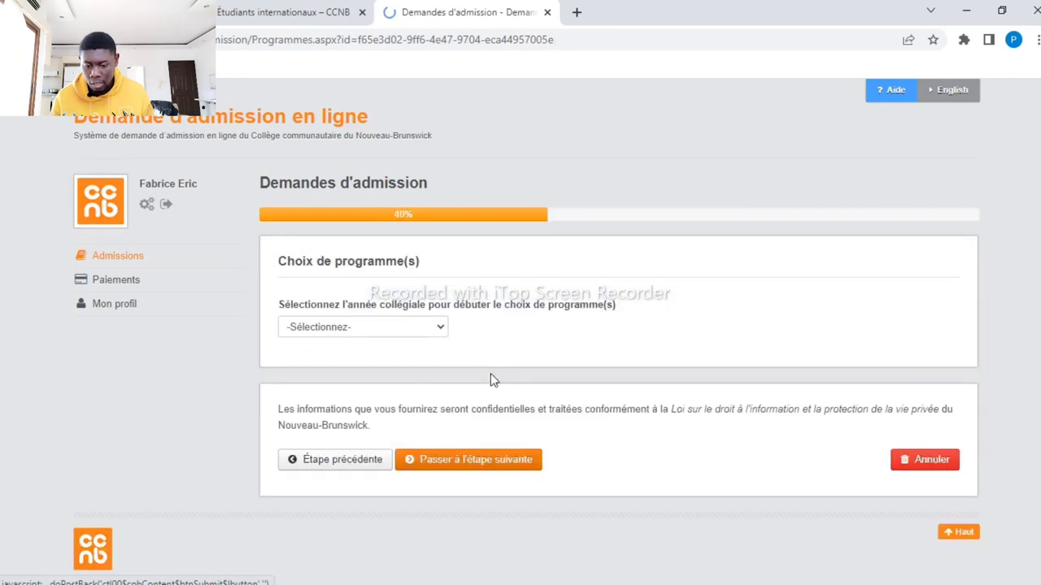
click(441, 329)
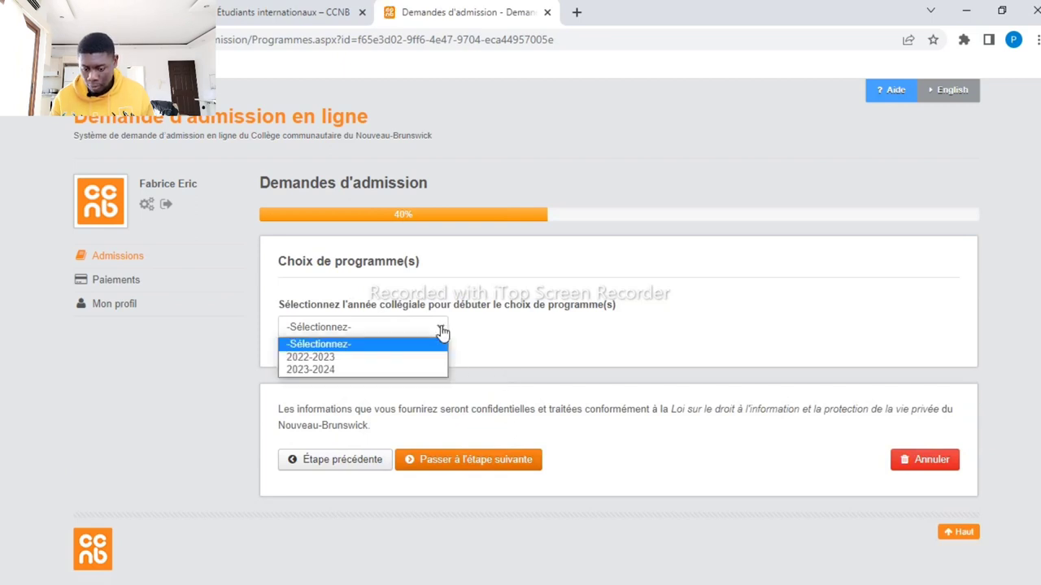
click(386, 370)
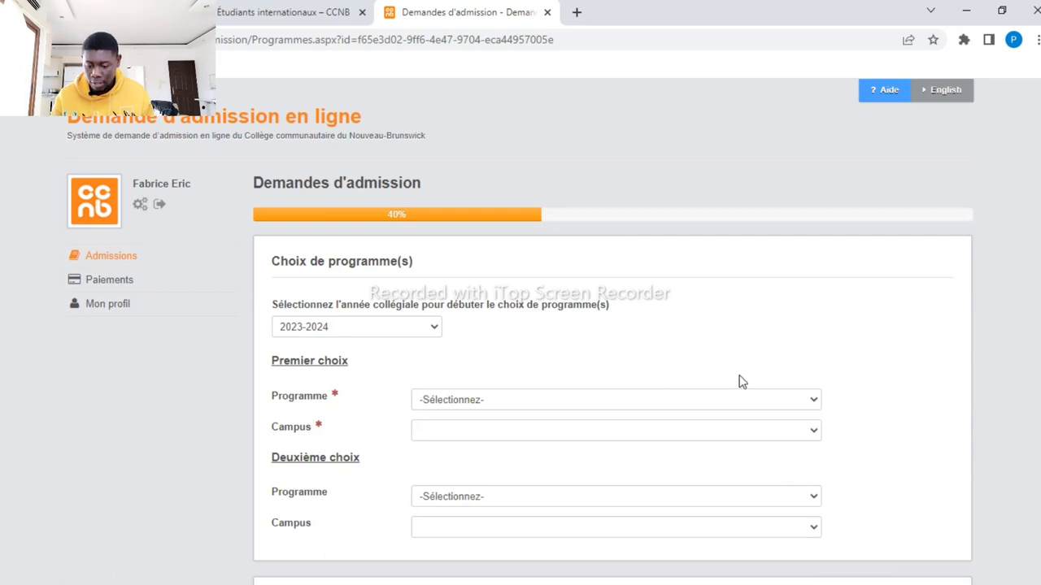
Choose Administration des affaires at the Bathurst campus as the first-choice program
scroll(760, 346, down, 2)
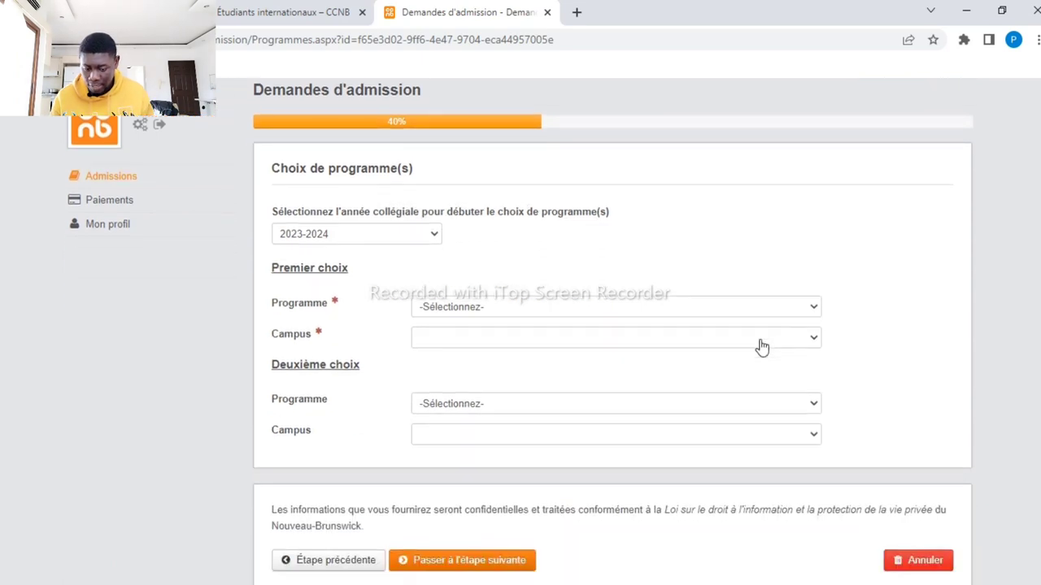
click(813, 313)
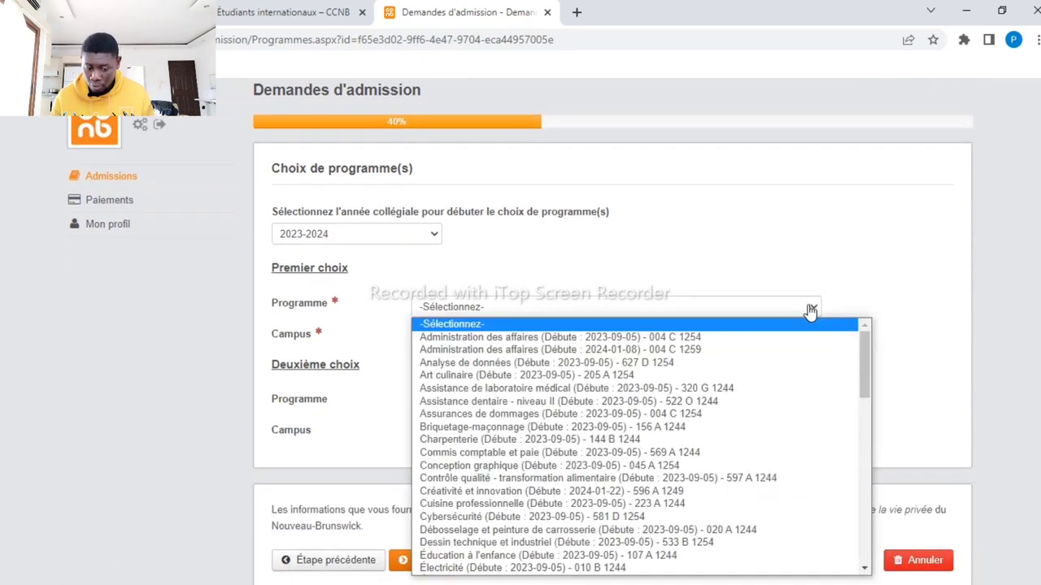
click(714, 341)
scroll(610, 348, up, 2)
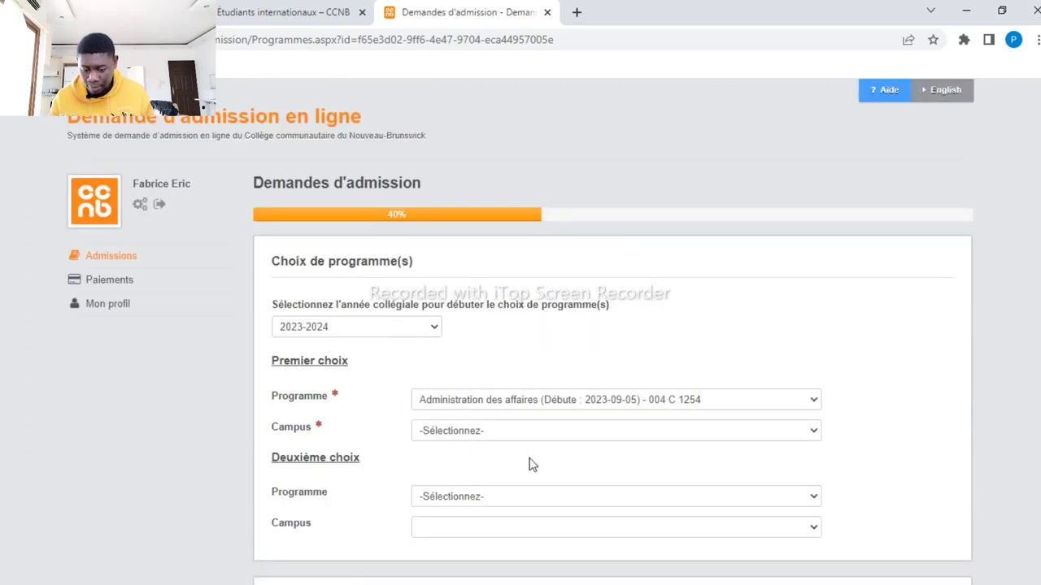
click(543, 431)
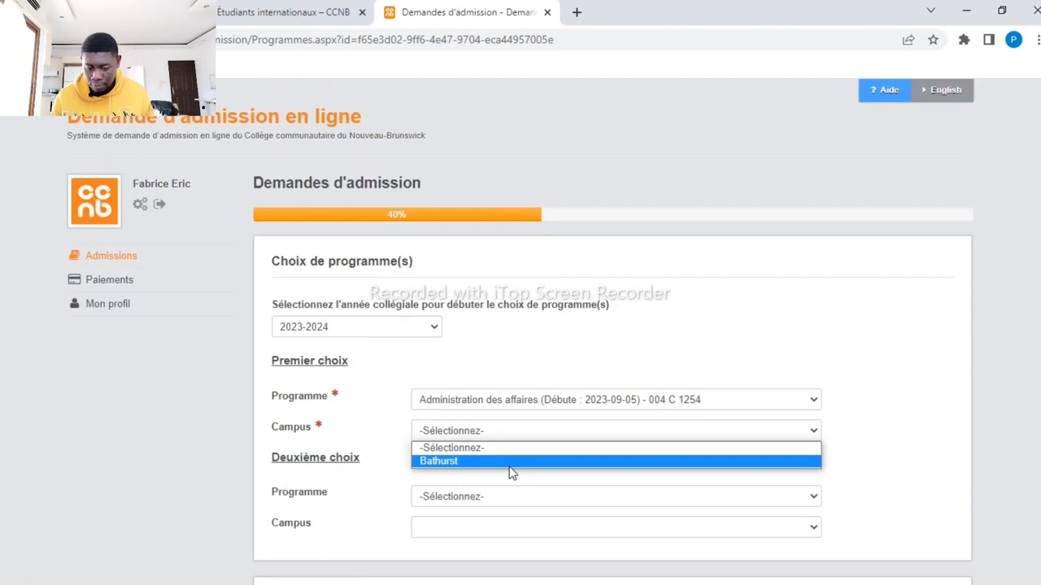
click(511, 462)
Choose Conception graphique at the Dieppe campus as second choice, then go to the next step
click(512, 496)
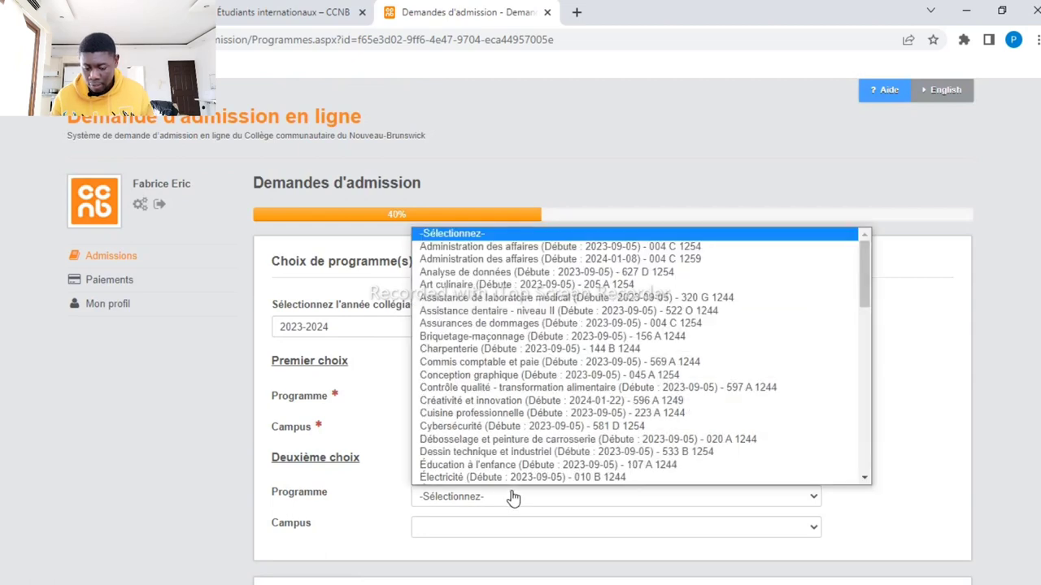
scroll(516, 366, down, 1)
click(516, 366)
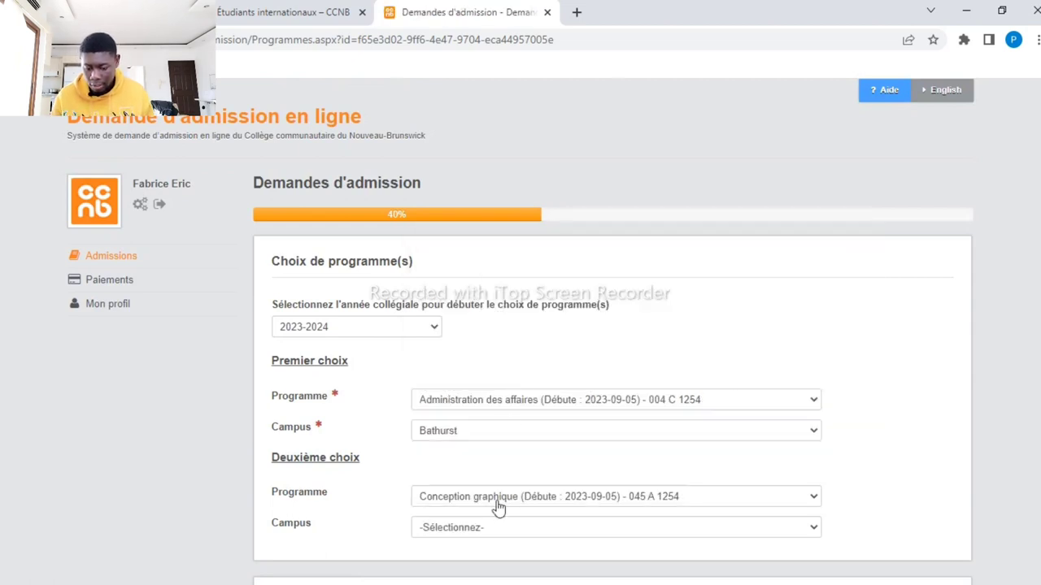
click(477, 533)
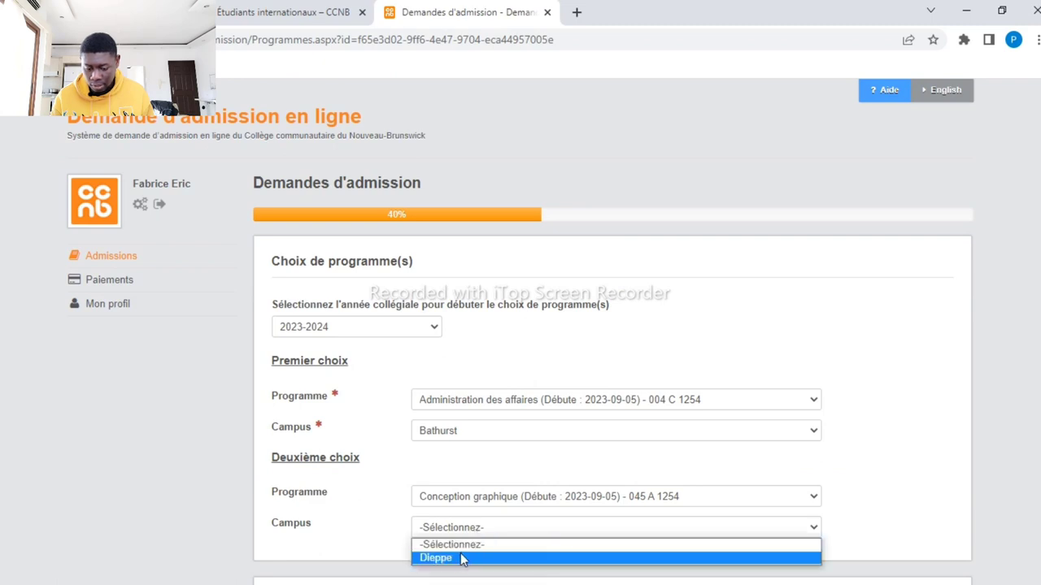
click(462, 559)
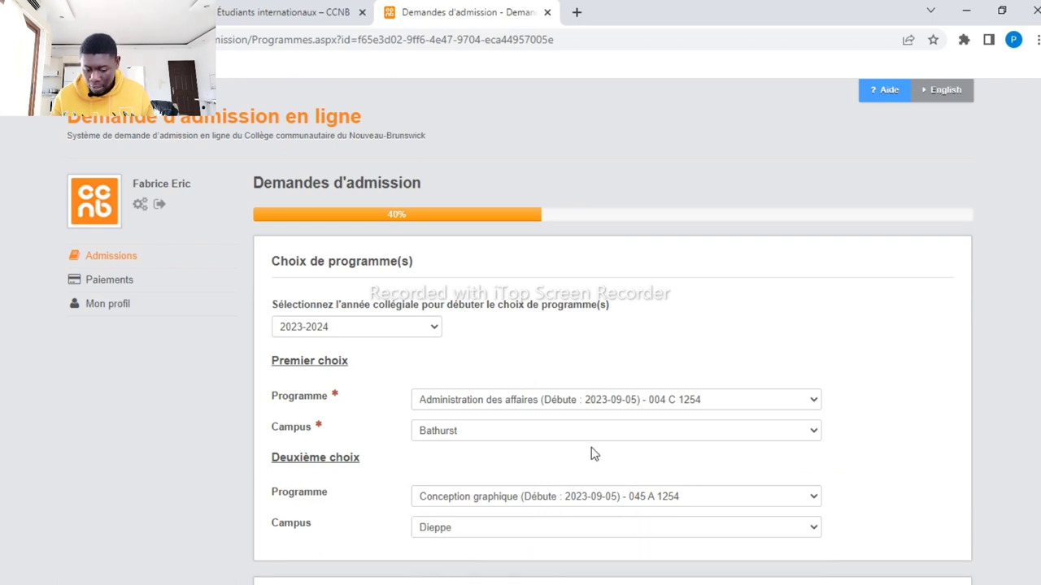
scroll(612, 458, down, 2)
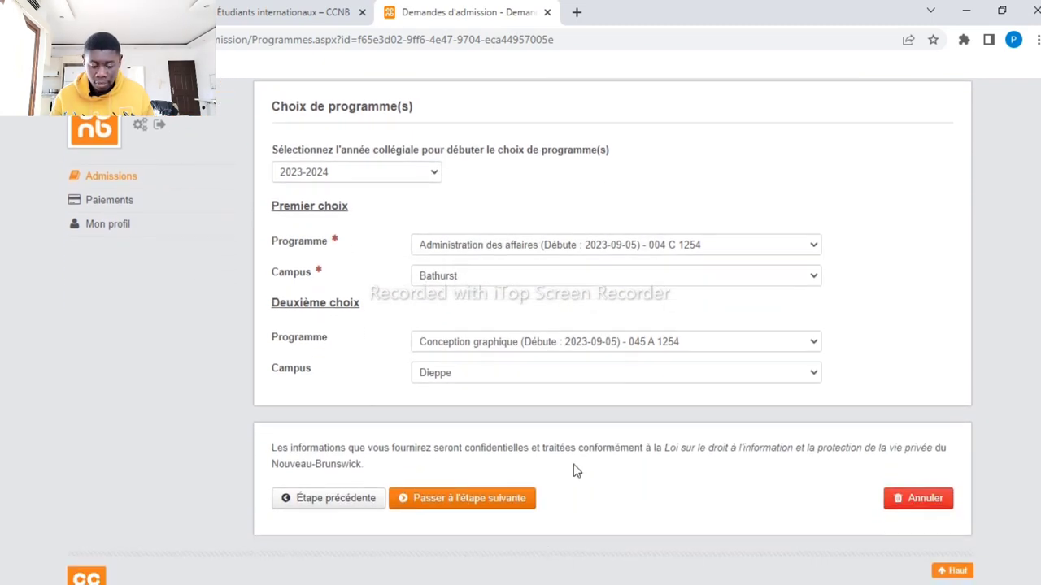
click(470, 500)
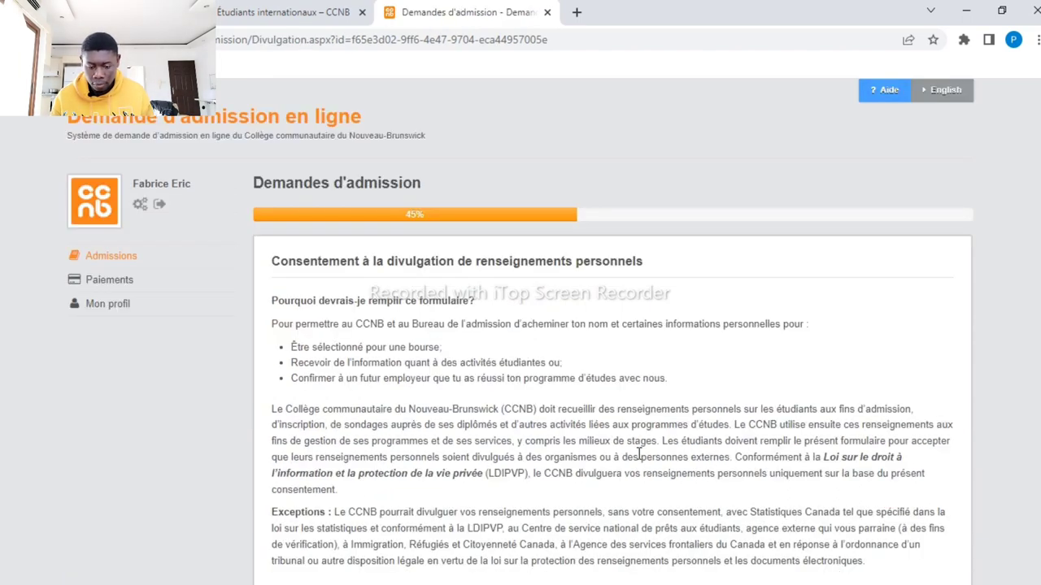
Enter the names of the two parents or guardians in the consent form
scroll(639, 459, down, 3)
scroll(639, 459, down, 5)
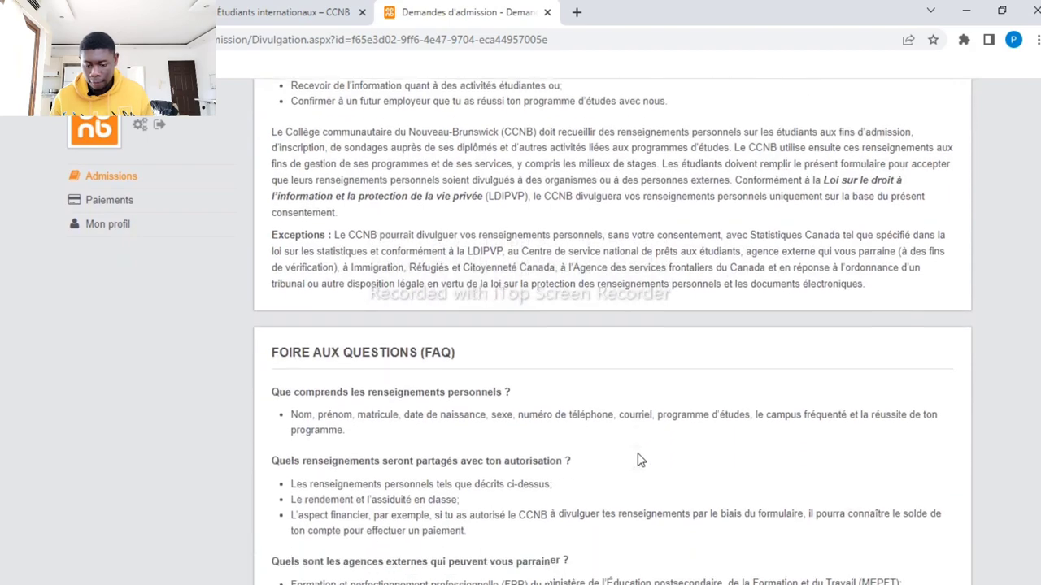
scroll(638, 460, down, 10)
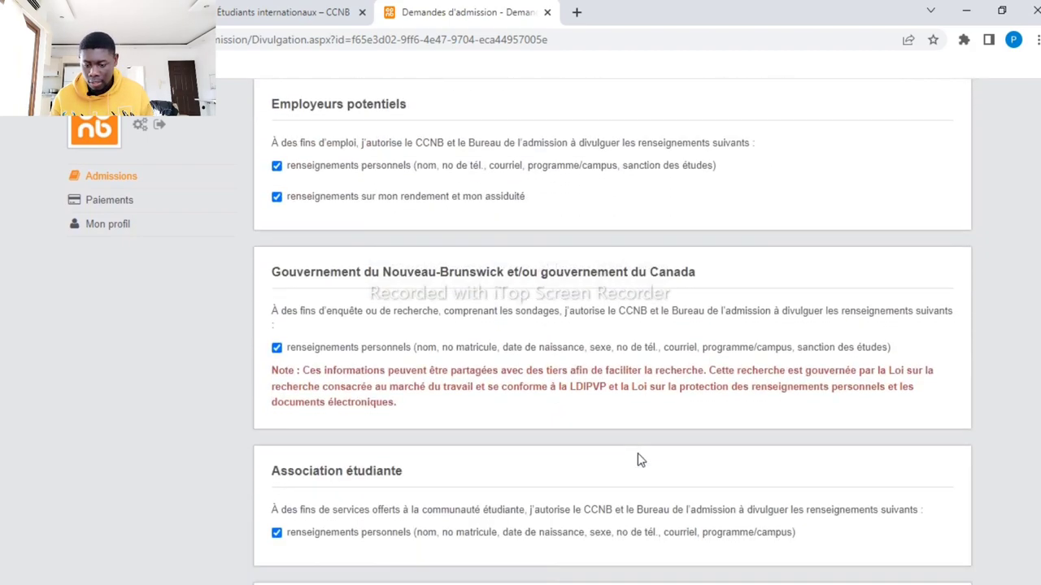
scroll(638, 457, up, 4)
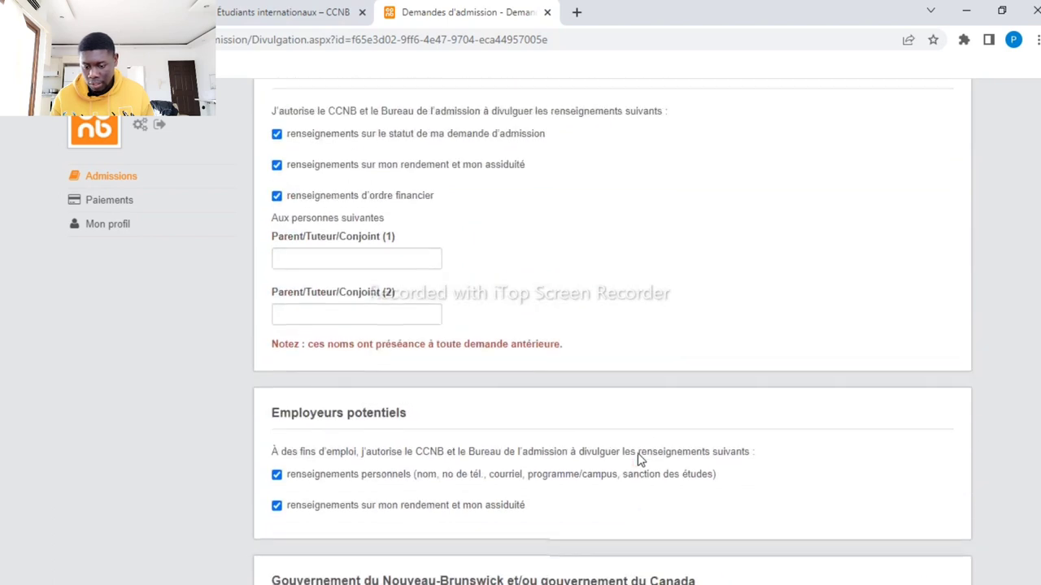
click(361, 260)
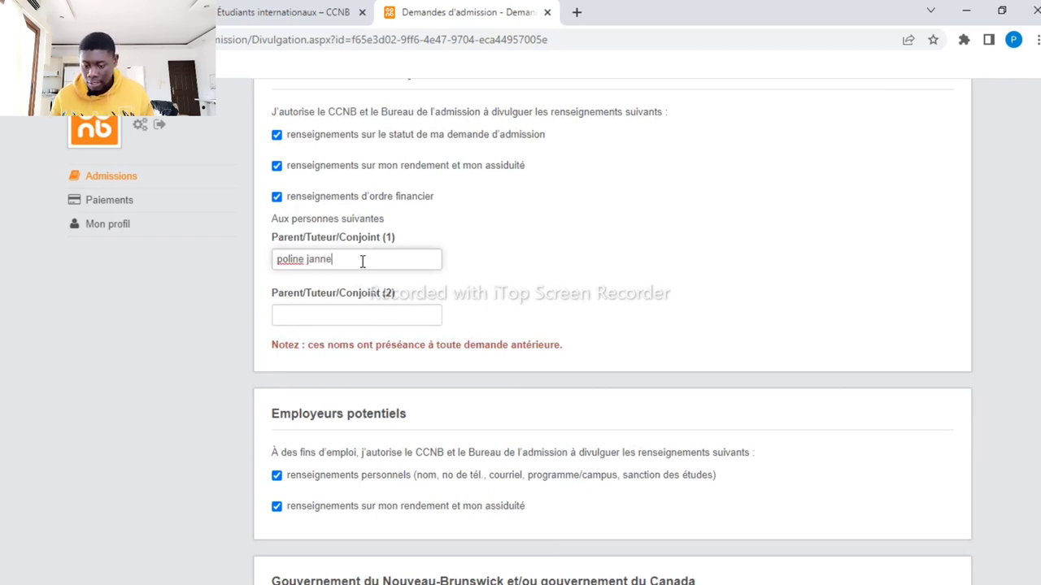
click(340, 317)
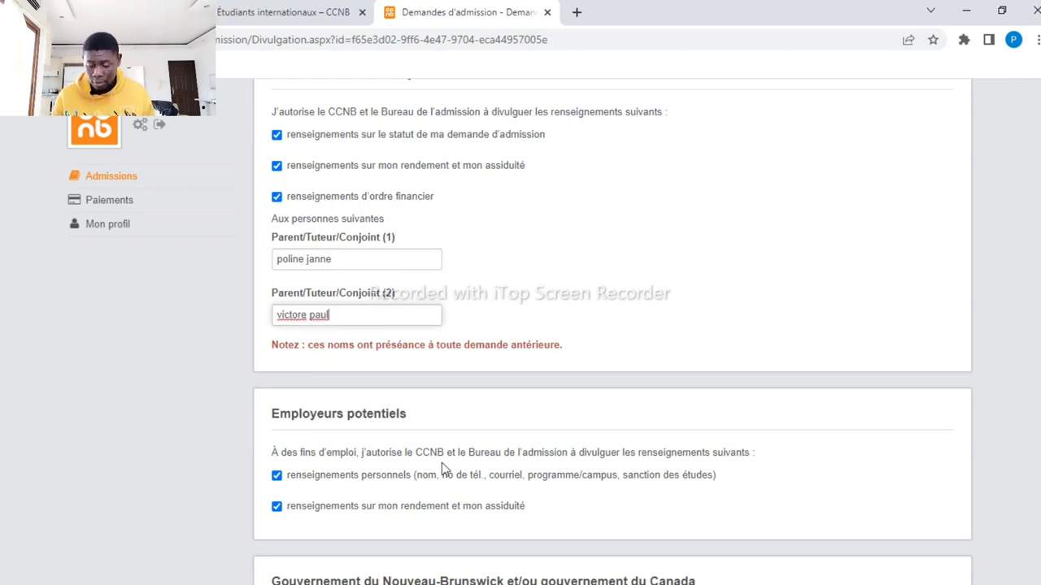
Tick the 'J'ai lu et compris la politique' acknowledgement and submit the consent step
click(613, 351)
scroll(613, 350, down, 1)
scroll(613, 351, down, 5)
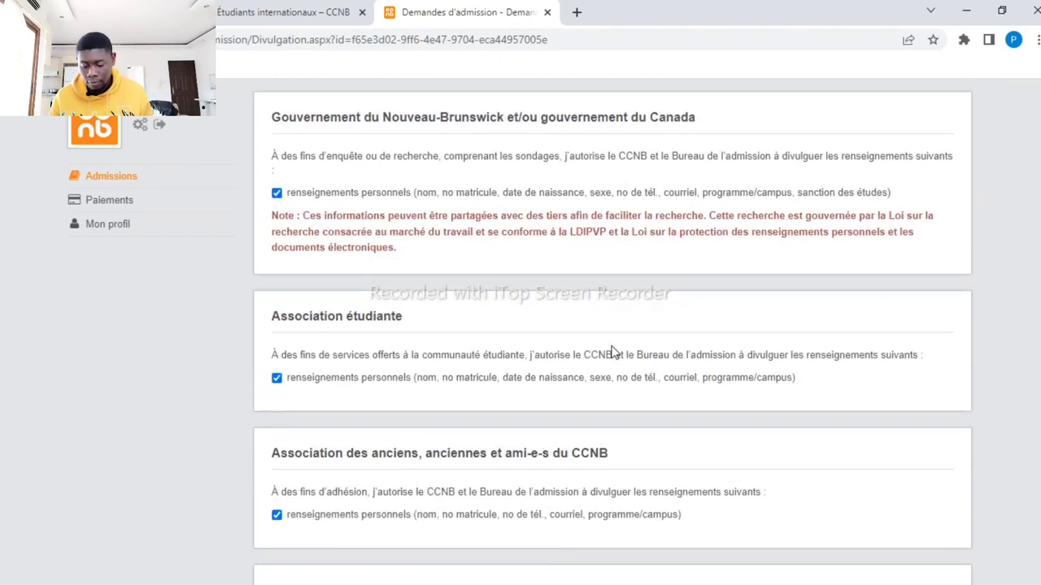
scroll(613, 351, down, 4)
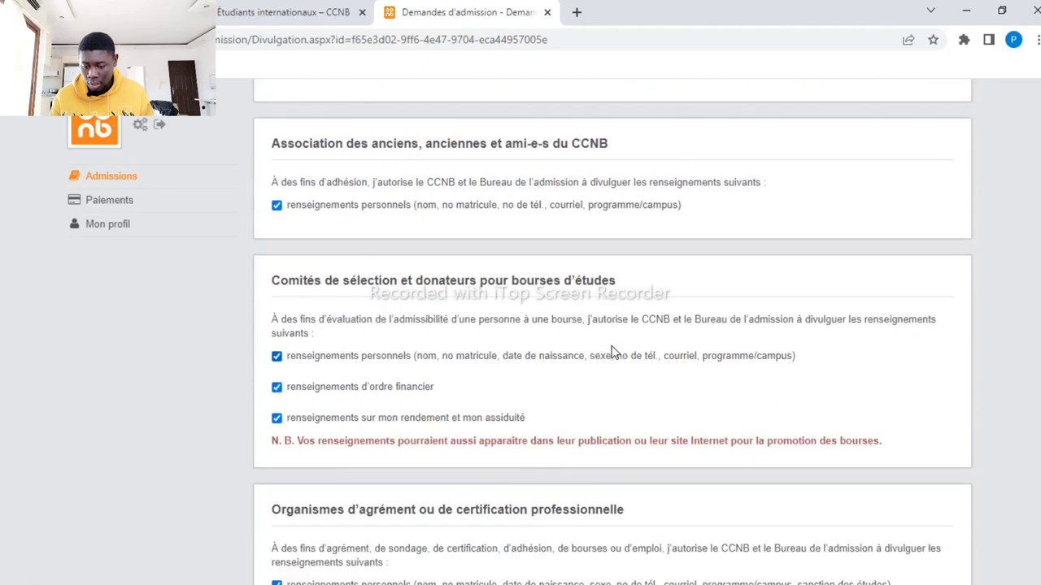
scroll(613, 351, down, 3)
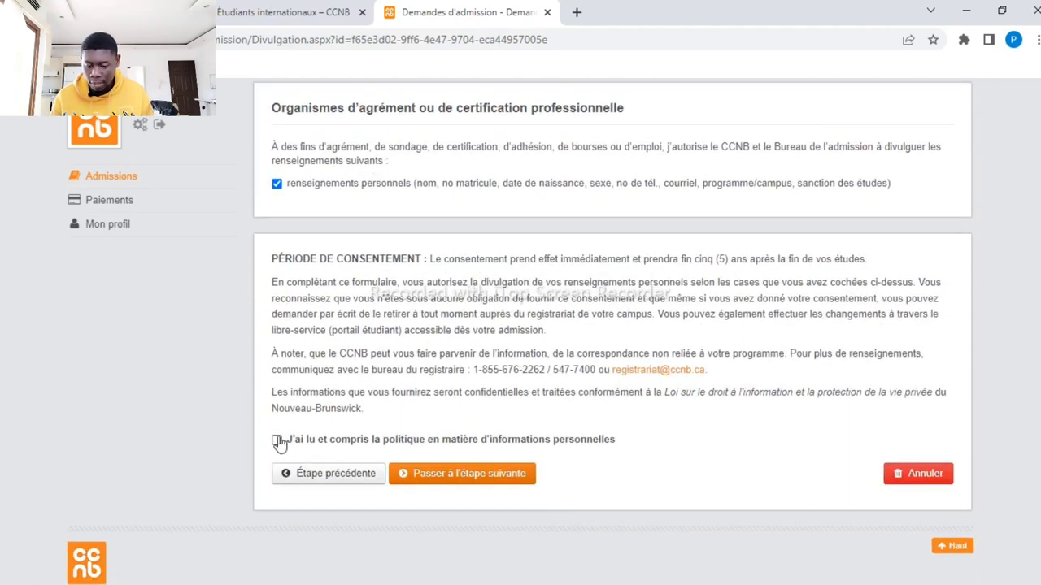
click(277, 441)
click(440, 474)
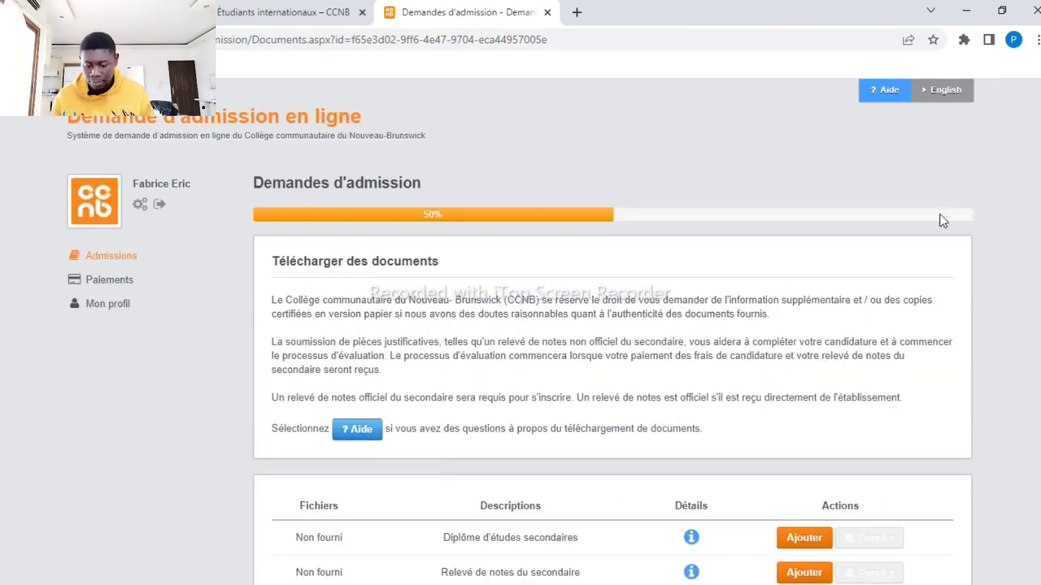
Skip document uploads, pay the 100,00 $ fee by Crédit (par téléphone), and continue to review
scroll(942, 220, down, 4)
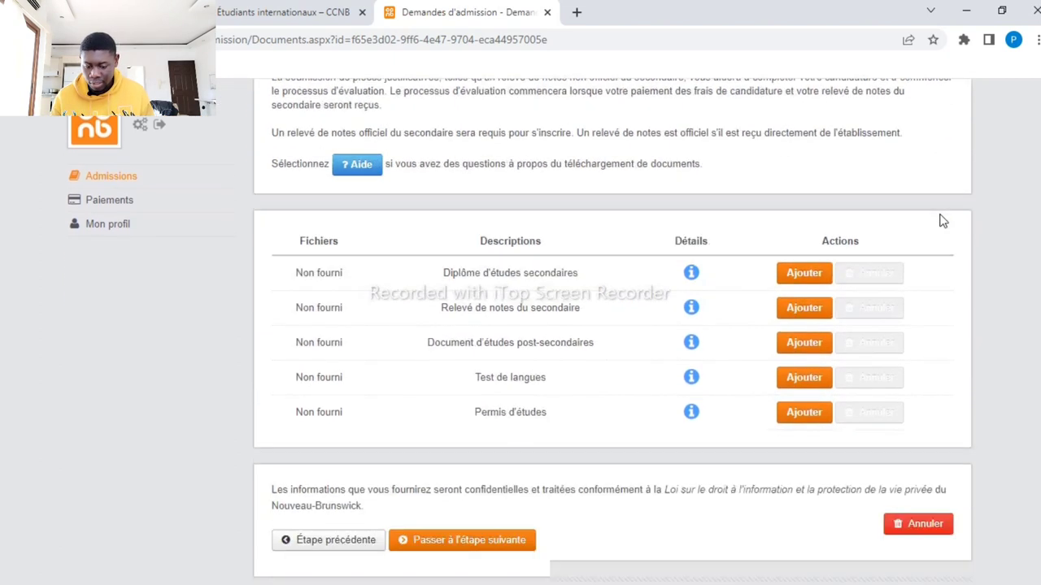
click(486, 478)
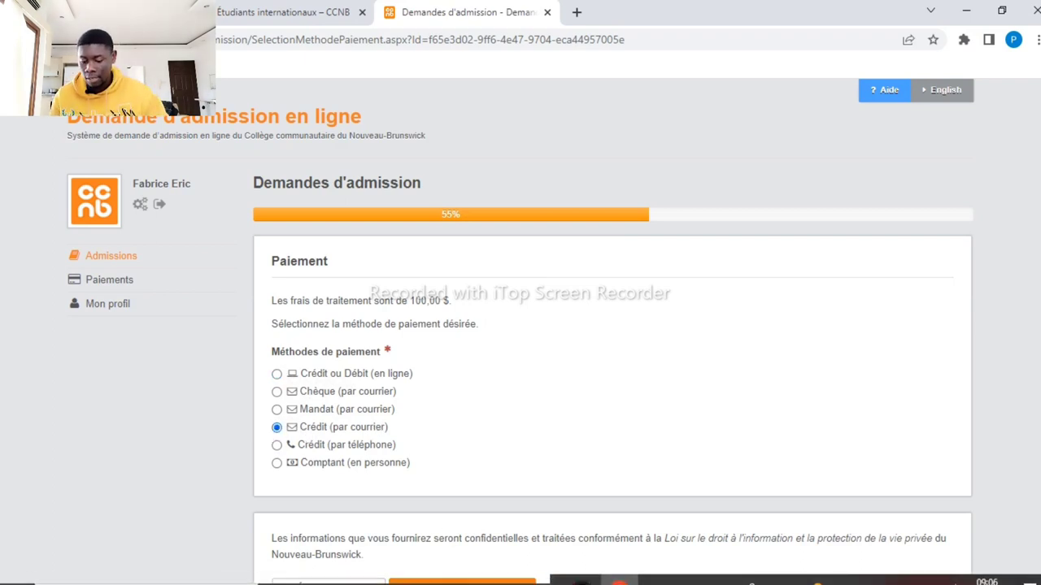
key(Down)
key(Down)
key(Down)
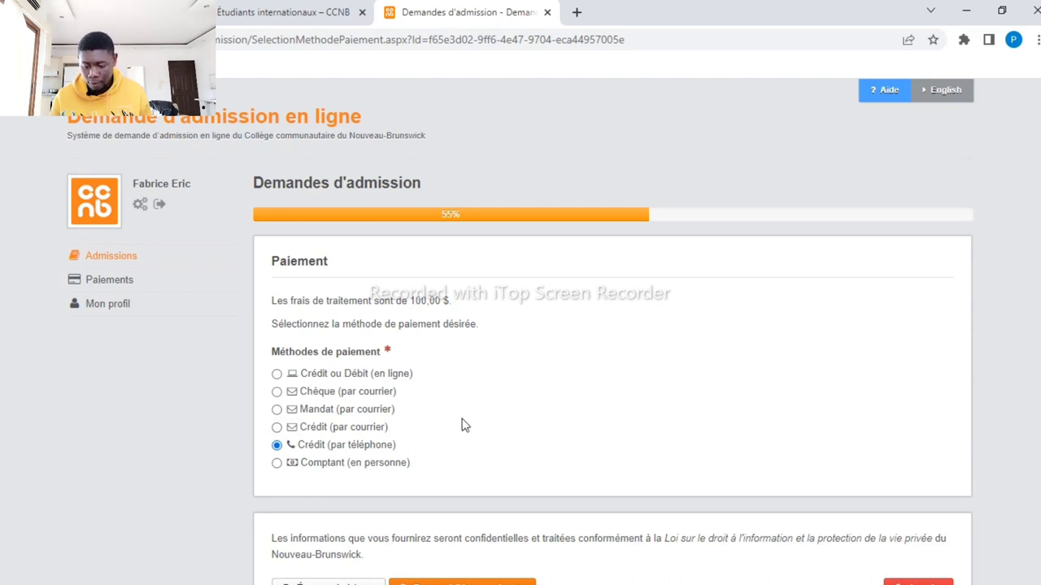
scroll(461, 425, down, 2)
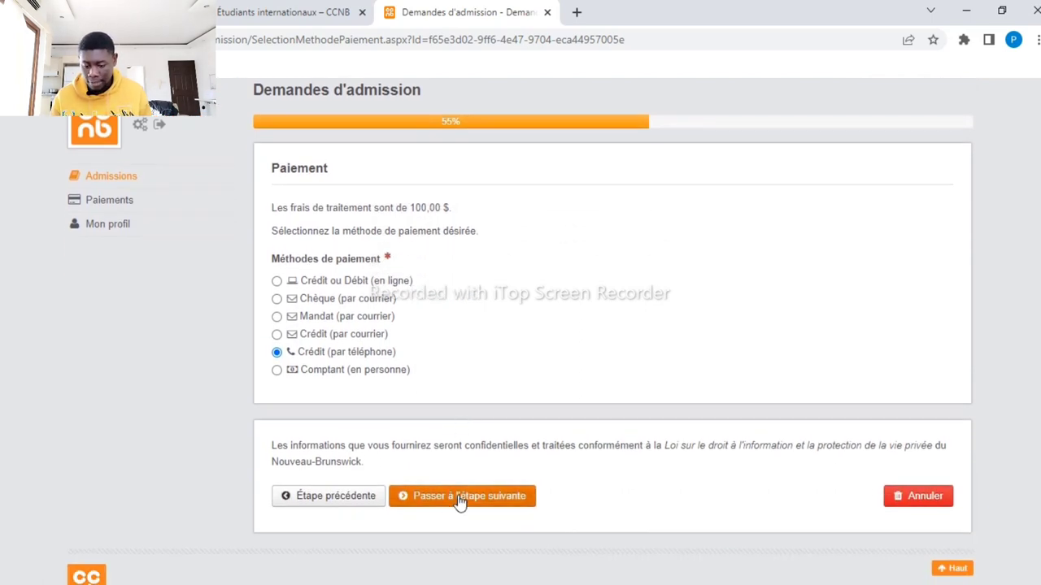
click(460, 497)
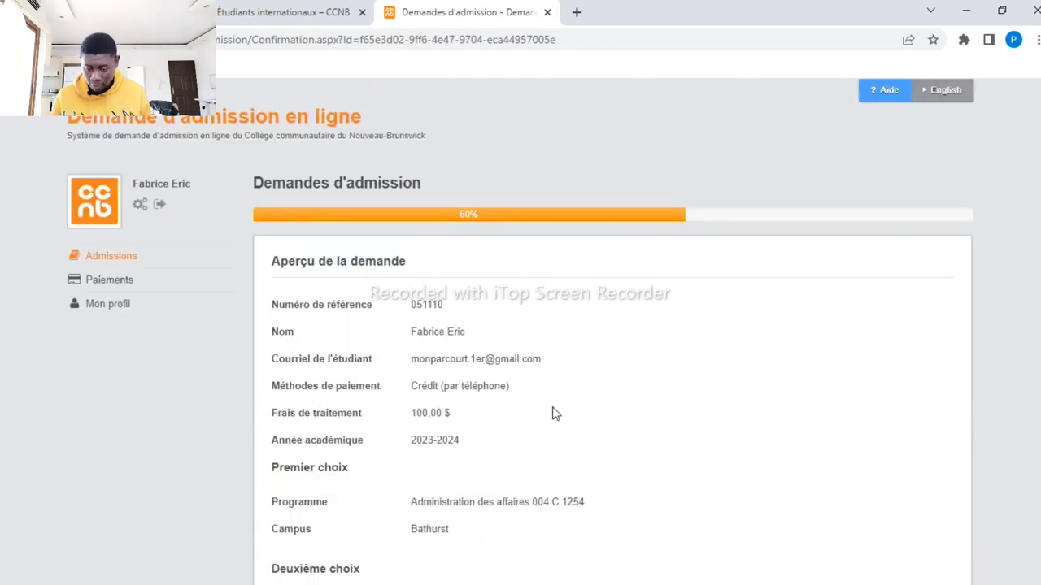
Submit the reviewed admission application with 'Soumettre la demande'
scroll(582, 367, down, 3)
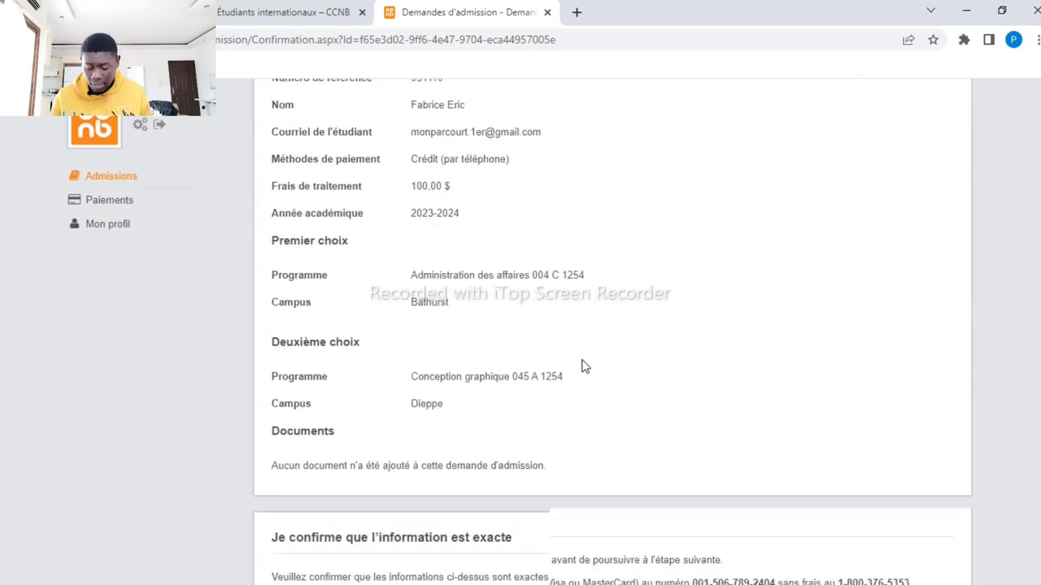
scroll(582, 367, down, 3)
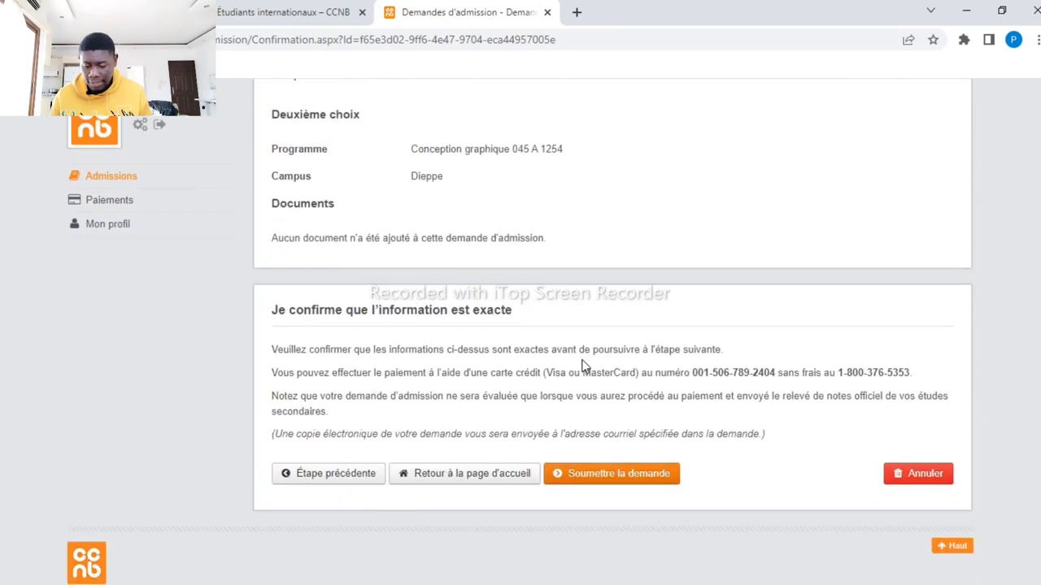
click(596, 478)
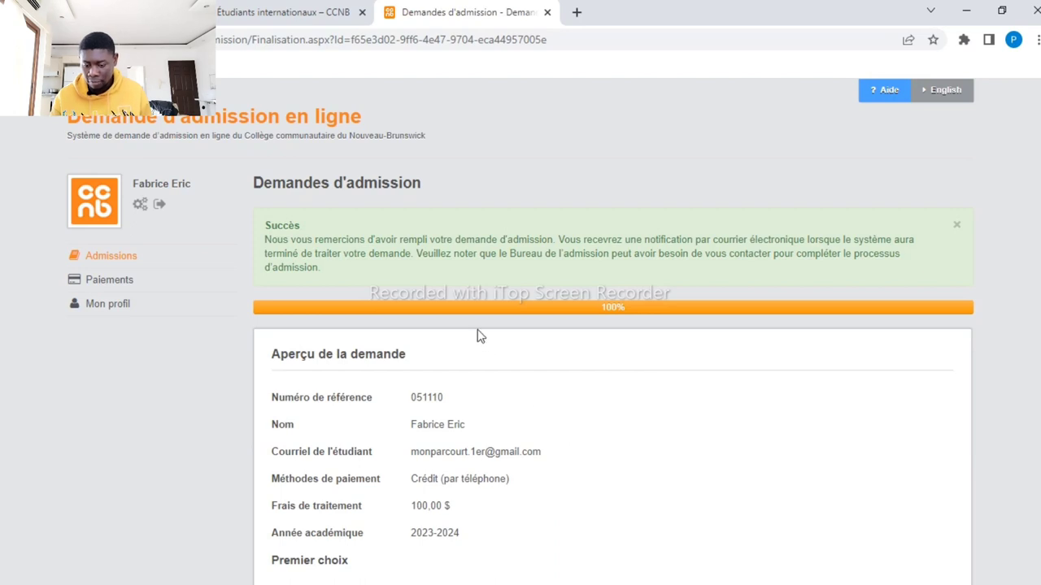
Open the application's PDF copy from the 100% success page
scroll(473, 375, down, 4)
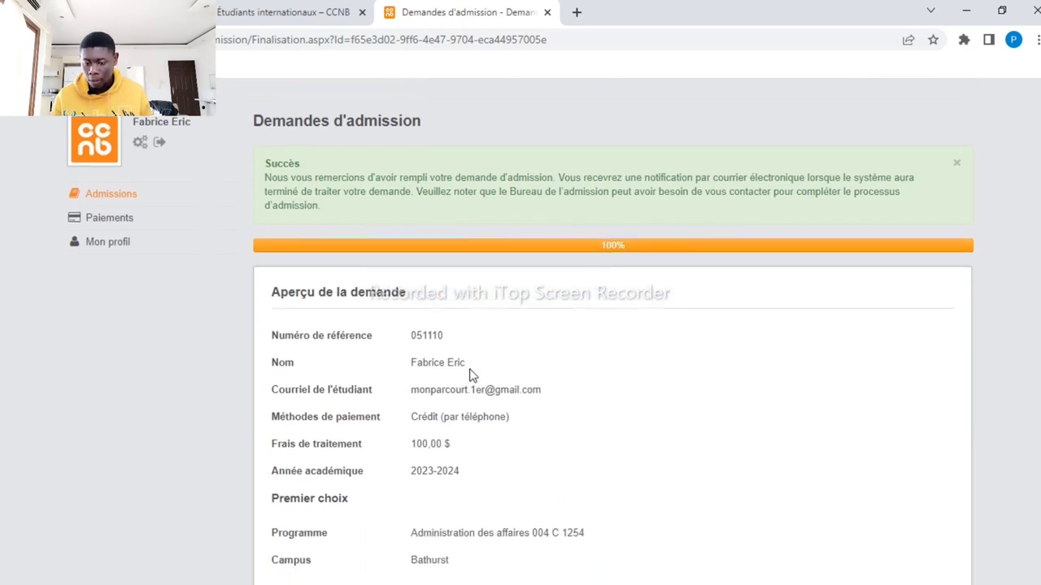
scroll(472, 375, down, 3)
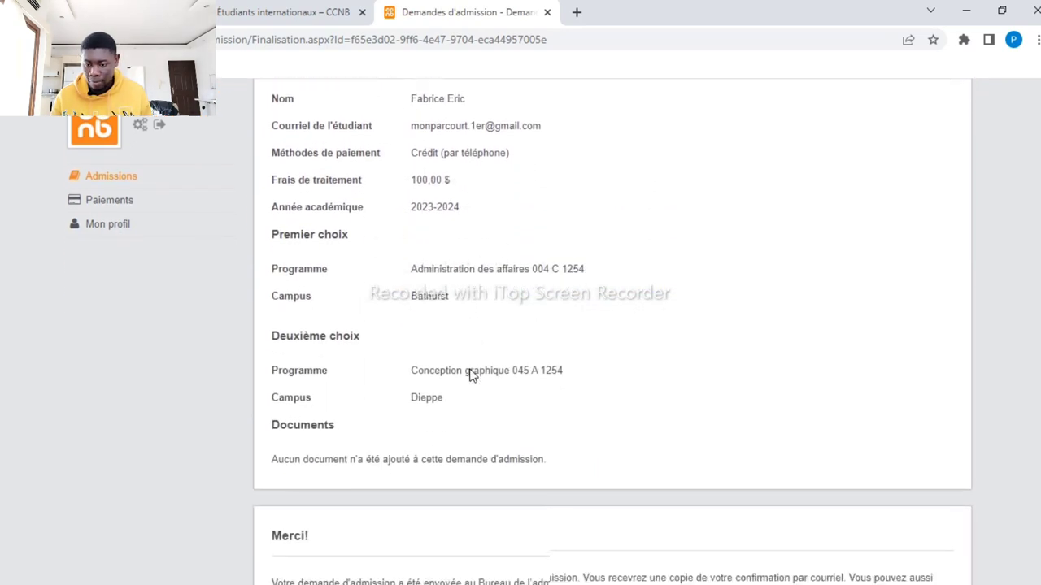
scroll(472, 374, down, 1)
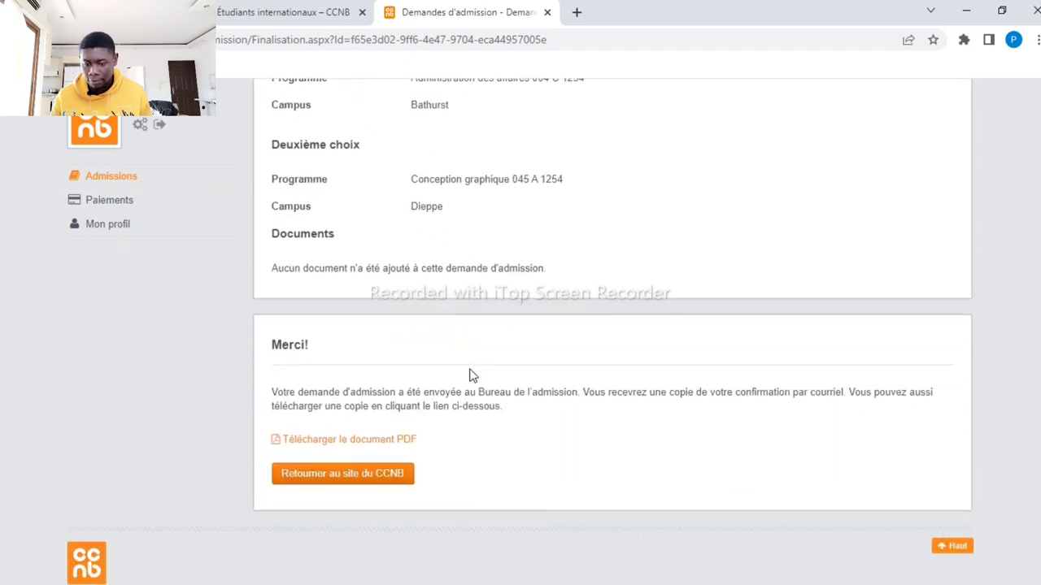
click(384, 442)
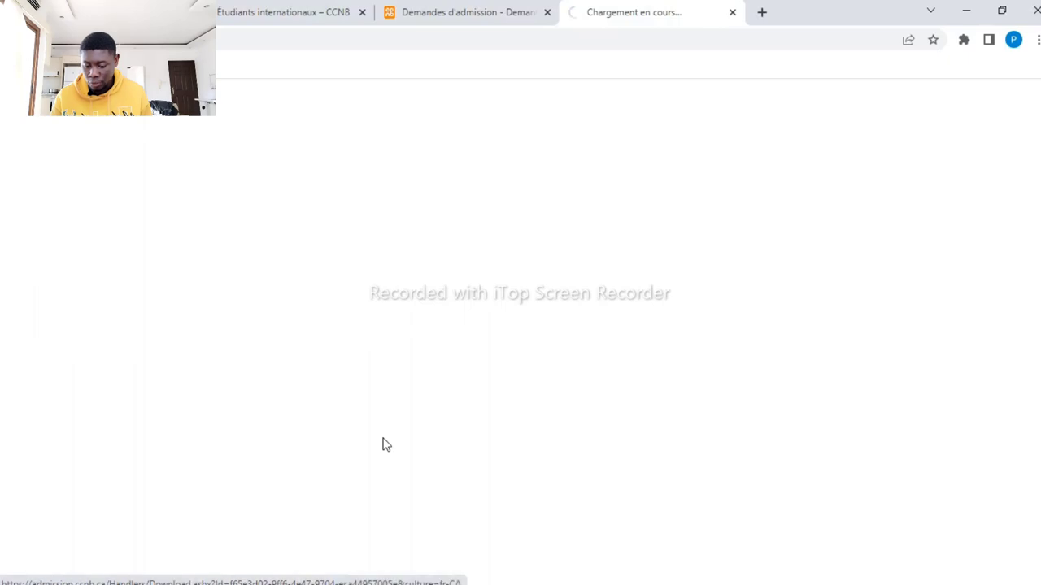